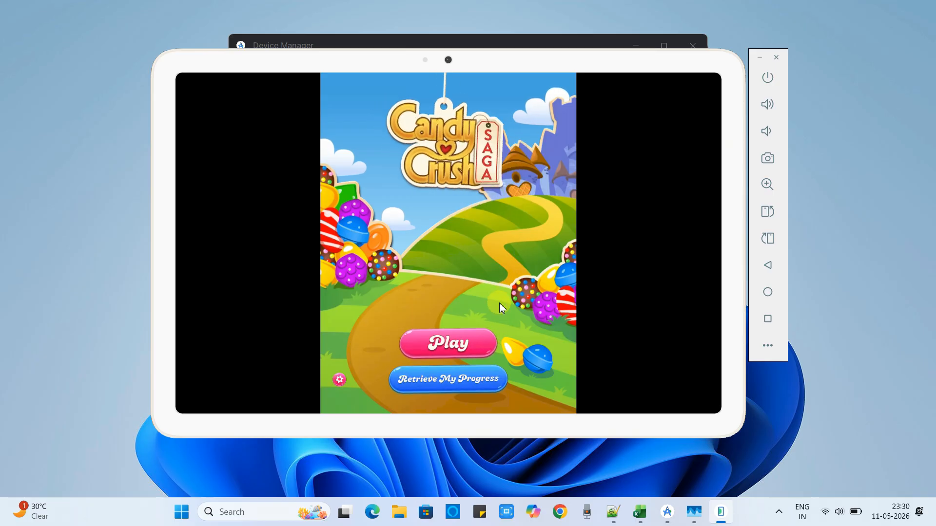
Start Candy Crush Saga in the tablet emulator and play the level by swapping neighbouring candies to form matches.
{"action": "left_click", "coordinate": [428, 342]}
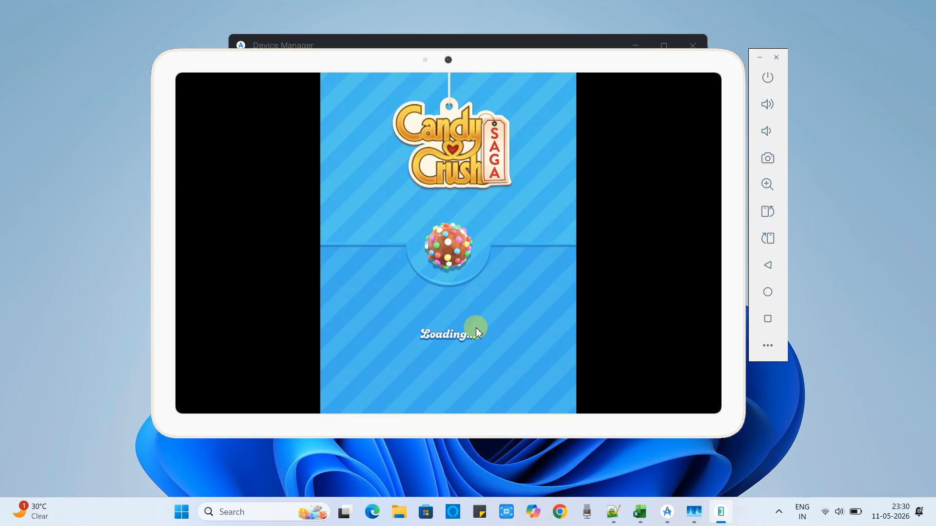
{"action": "left_click_drag", "start_coordinate": [440, 245], "coordinate": [464, 252]}
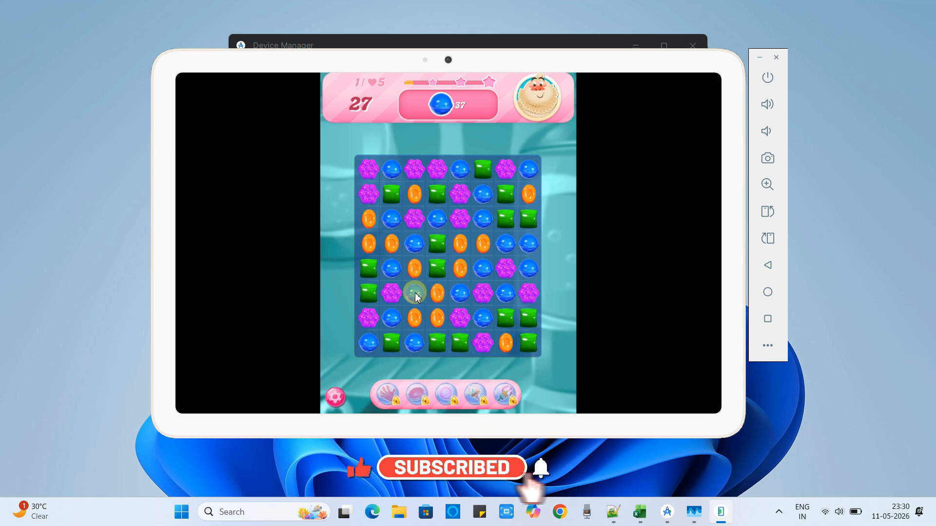
{"action": "left_click_drag", "start_coordinate": [416, 293], "coordinate": [361, 291]}
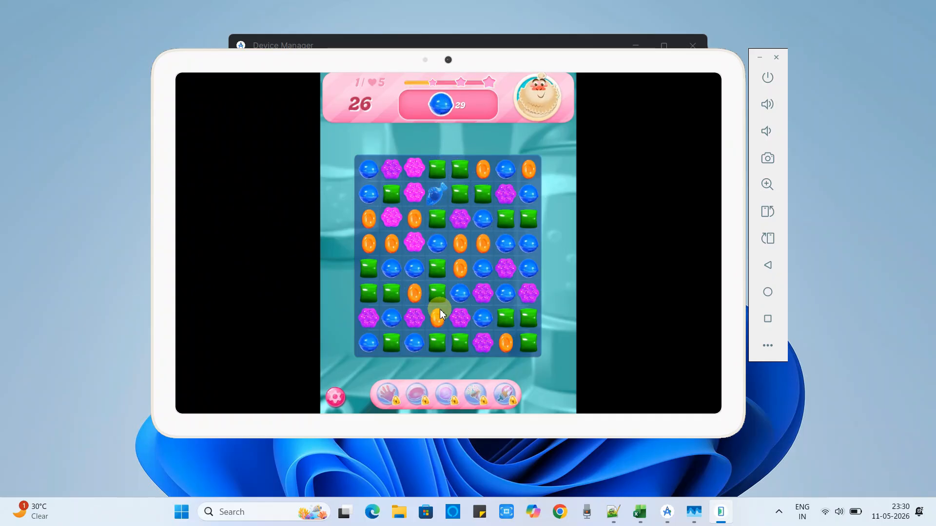
{"action": "mouse_move", "coordinate": [411, 283]}
{"action": "left_mouse_down"}
{"action": "mouse_move", "coordinate": [415, 273]}
{"action": "mouse_move", "coordinate": [412, 292]}
{"action": "mouse_move", "coordinate": [432, 292]}
{"action": "mouse_move", "coordinate": [413, 298]}
{"action": "left_mouse_up"}
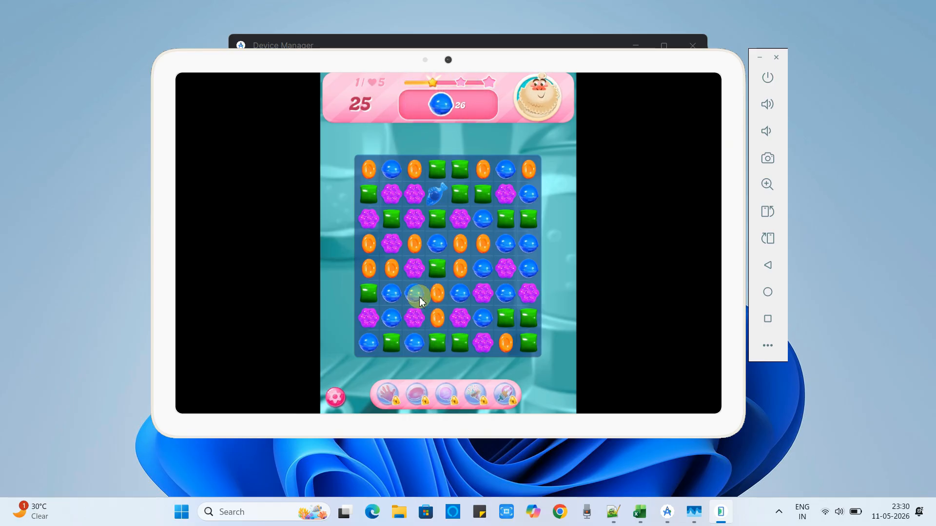
{"action": "left_click_drag", "start_coordinate": [414, 292], "coordinate": [415, 318]}
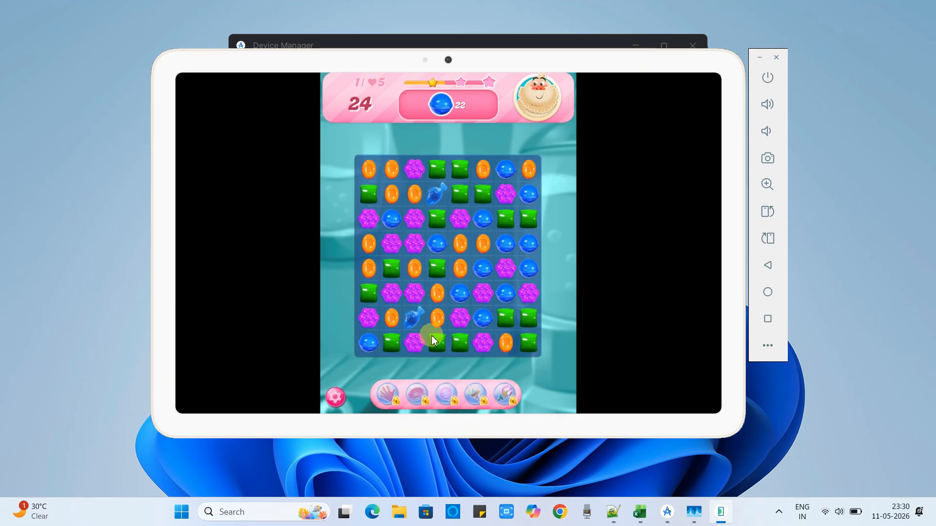
{"action": "left_click_drag", "start_coordinate": [414, 325], "coordinate": [436, 330]}
{"action": "left_click_drag", "start_coordinate": [460, 267], "coordinate": [437, 270]}
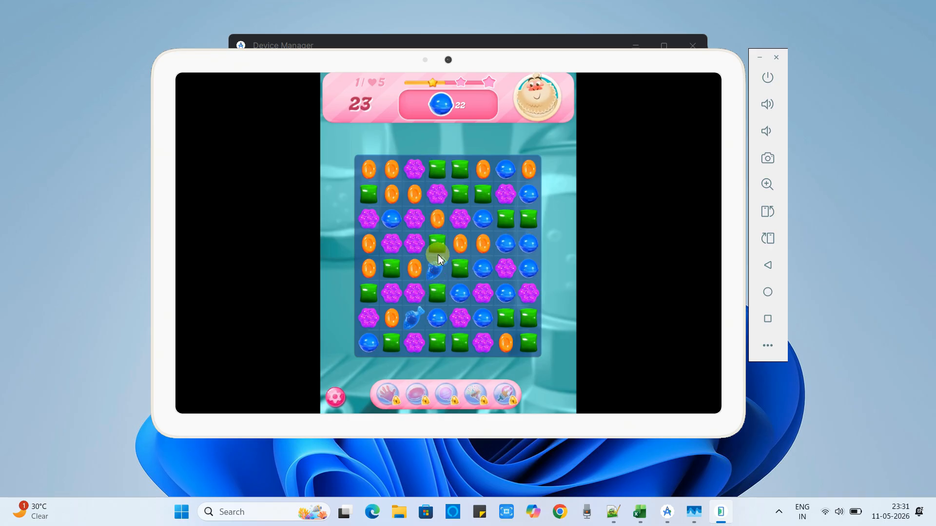
{"action": "mouse_move", "coordinate": [436, 273]}
{"action": "left_mouse_down"}
{"action": "mouse_move", "coordinate": [436, 240]}
{"action": "mouse_move", "coordinate": [450, 268]}
{"action": "left_mouse_up"}
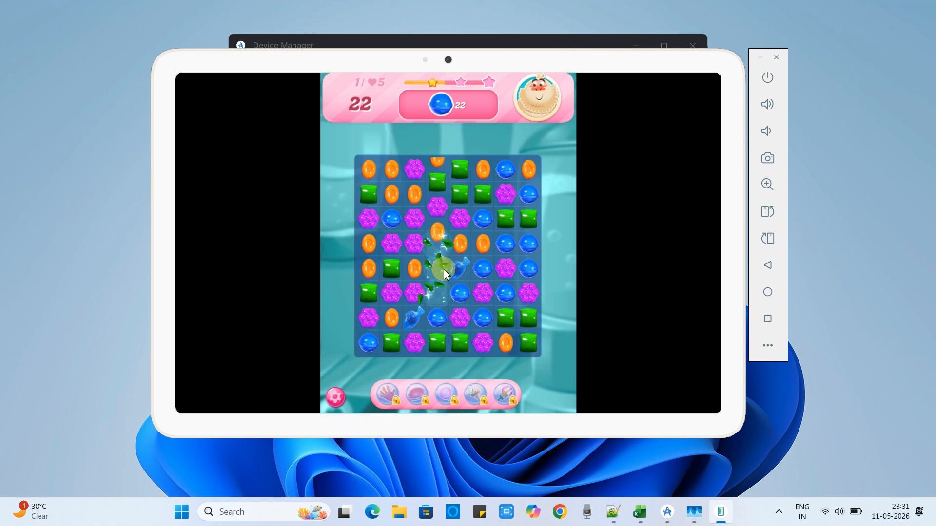
{"action": "left_click_drag", "start_coordinate": [445, 332], "coordinate": [463, 306]}
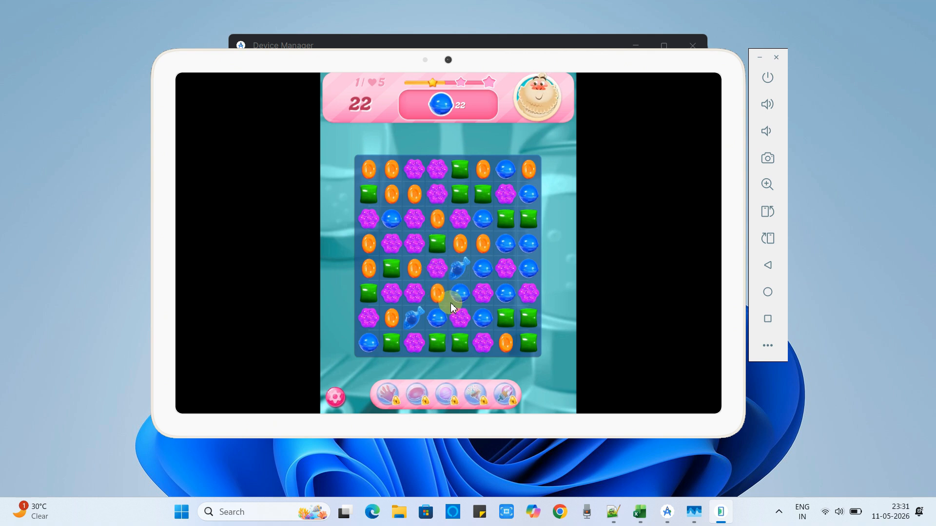
{"action": "left_click_drag", "start_coordinate": [416, 271], "coordinate": [393, 298]}
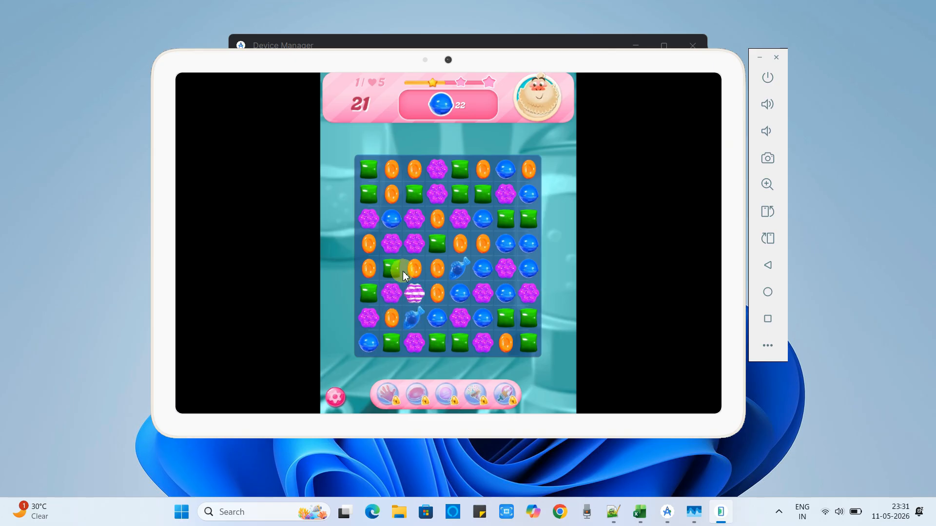
{"action": "left_click_drag", "start_coordinate": [416, 316], "coordinate": [418, 292]}
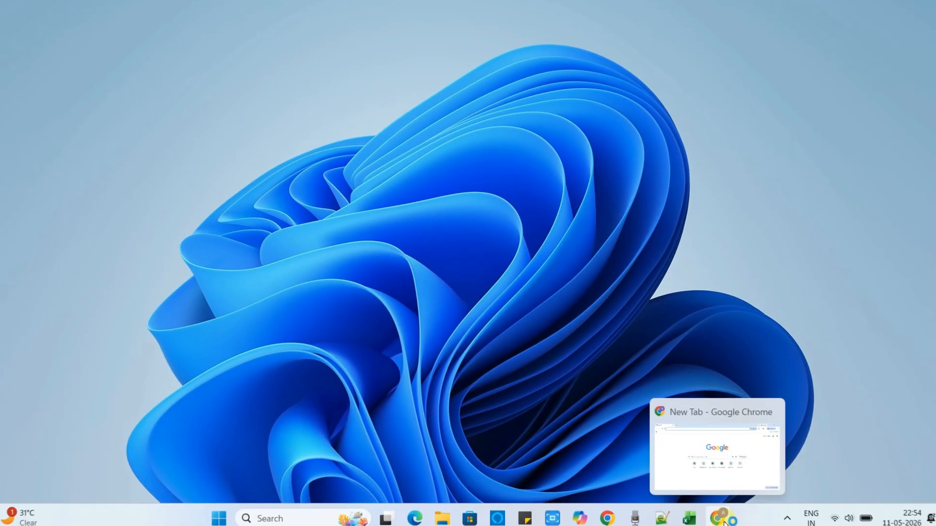
Switch to Google Chrome and search Google for "download android studio".
{"action": "left_click", "coordinate": [725, 523]}
{"action": "left_click", "coordinate": [315, 245]}
{"action": "type", "text": "downlao"}
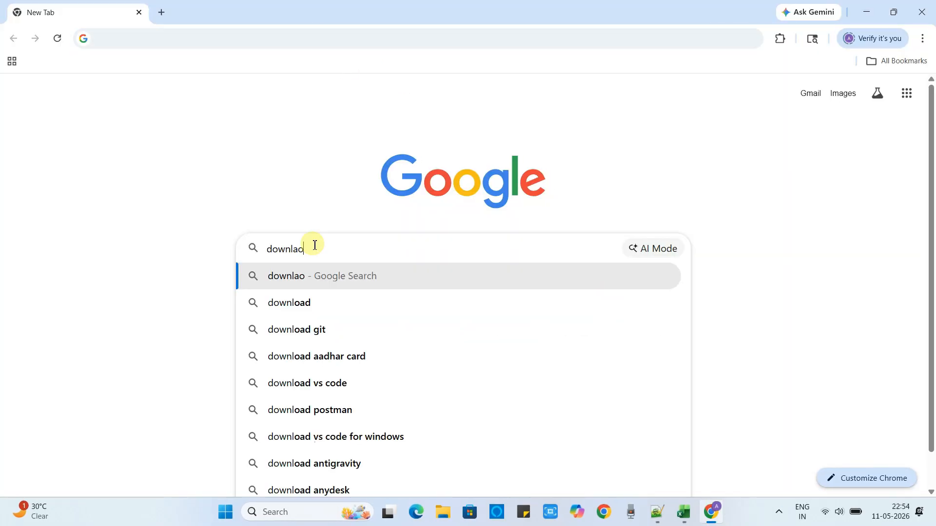
{"action": "key", "text": "BackSpace"}
{"action": "key", "text": "BackSpace"}
{"action": "type", "text": "oad an"}
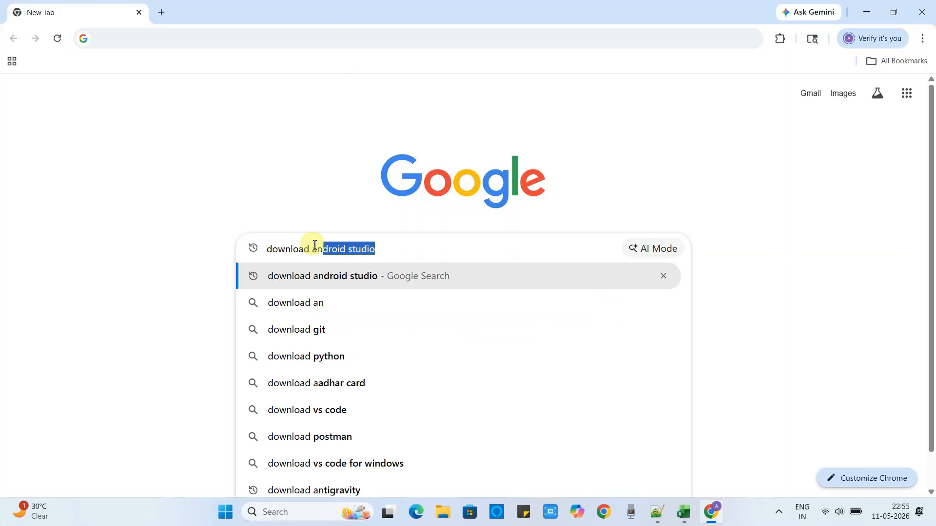
{"action": "type", "text": "droid studio"}
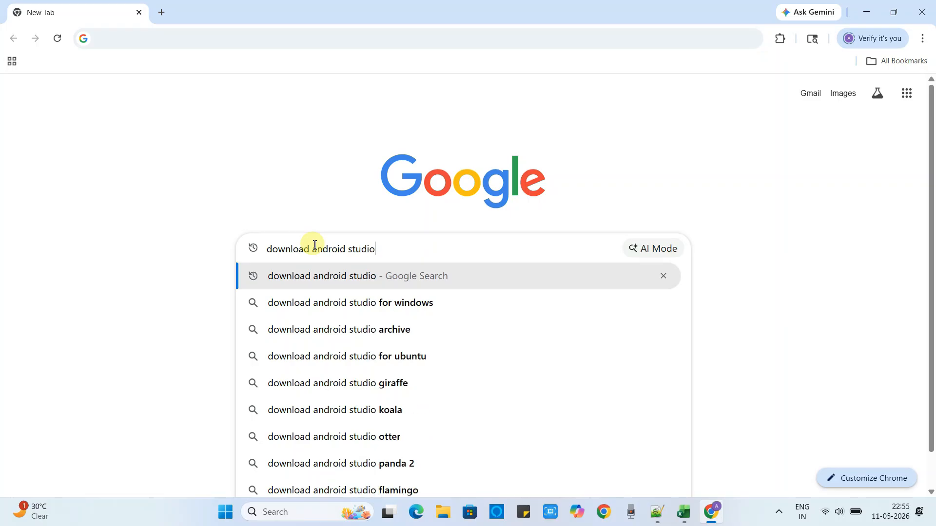
{"action": "key", "text": "Return"}
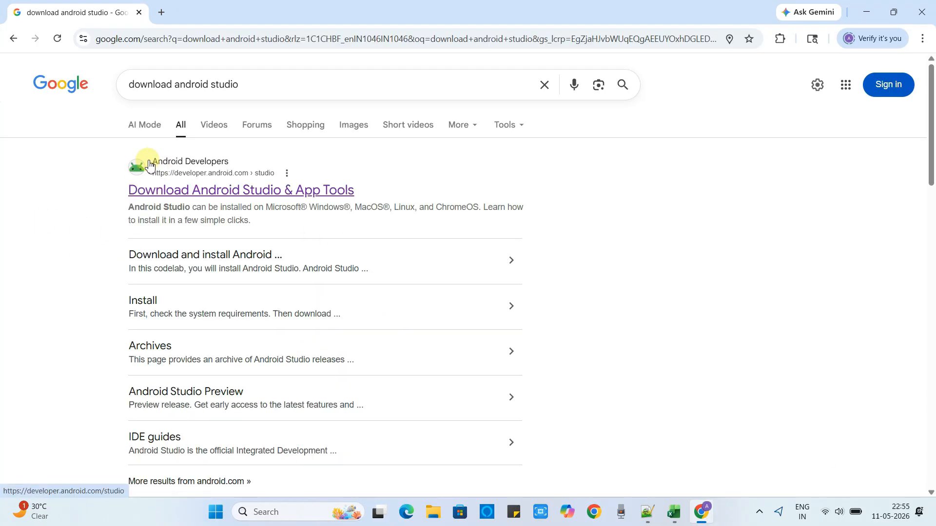
Open the Android Developers result "Download Android Studio & App Tools" in a new tab and switch to it.
{"action": "right_click", "coordinate": [267, 193]}
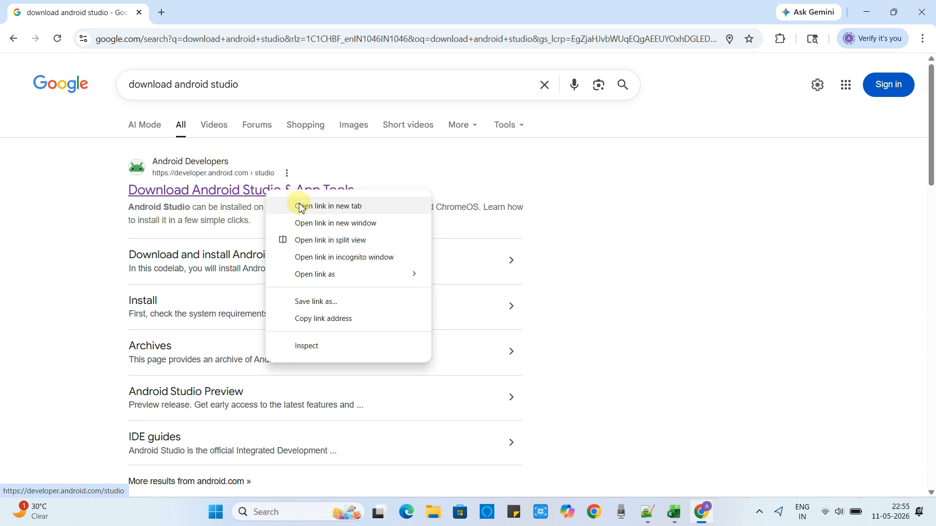
{"action": "left_click", "coordinate": [312, 207]}
{"action": "left_click", "coordinate": [218, 17]}
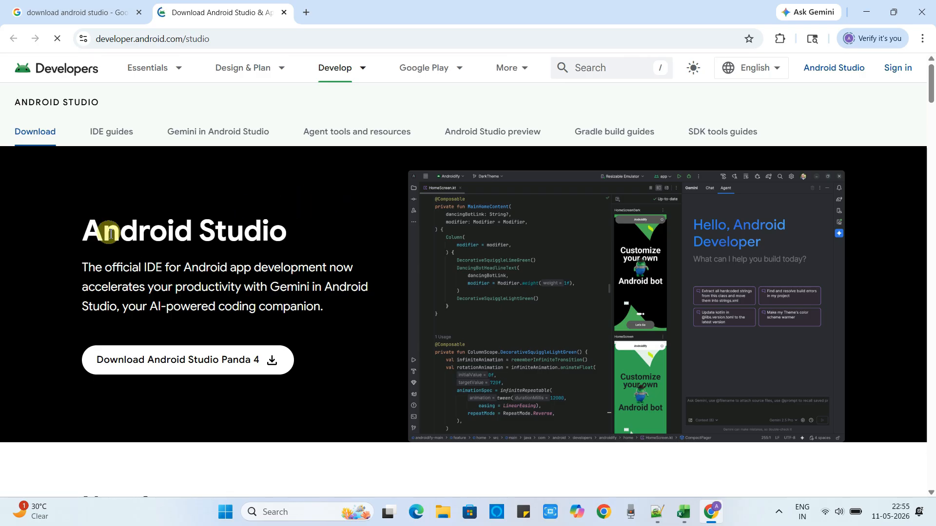
Agree to the terms and conditions and download Android Studio Panda 4 | 2025.3.4 Patch 1 for Windows.
{"action": "left_click_drag", "start_coordinate": [84, 229], "coordinate": [303, 234]}
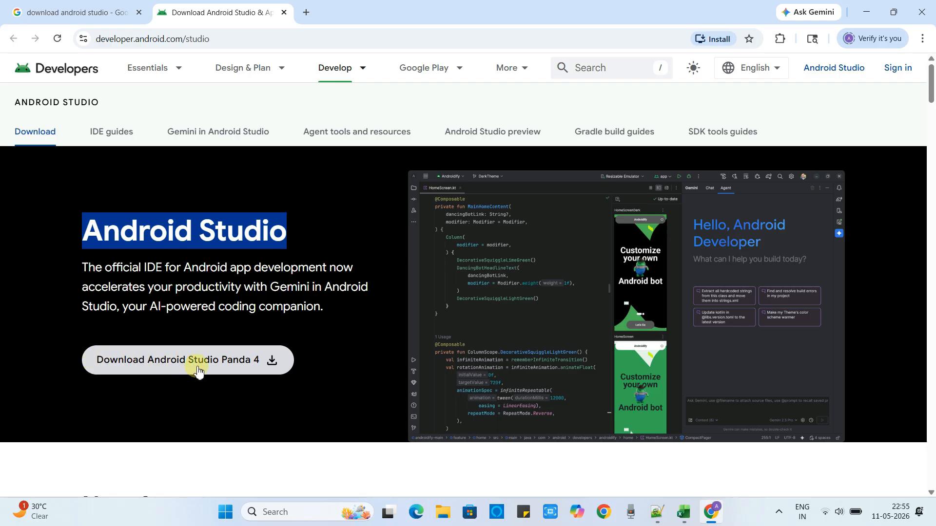
{"action": "left_click", "coordinate": [265, 369]}
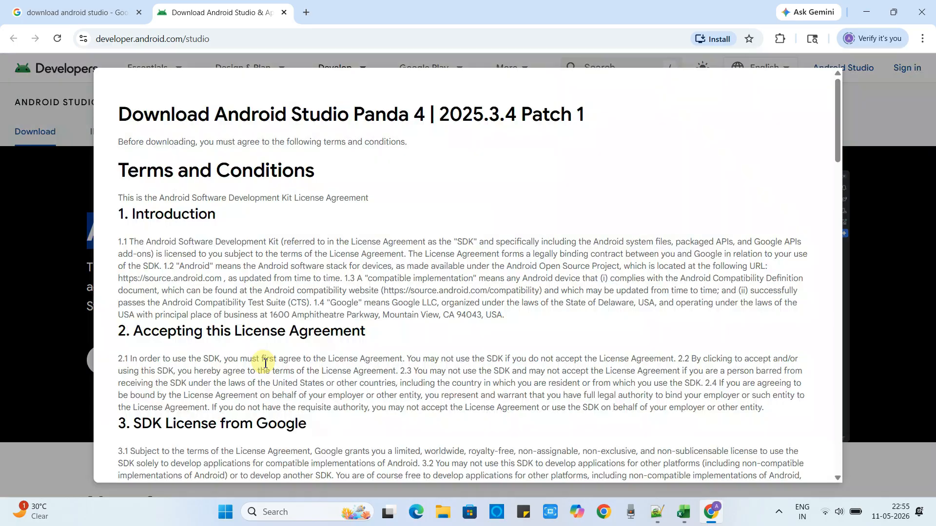
{"action": "left_click_drag", "start_coordinate": [119, 114], "coordinate": [602, 108]}
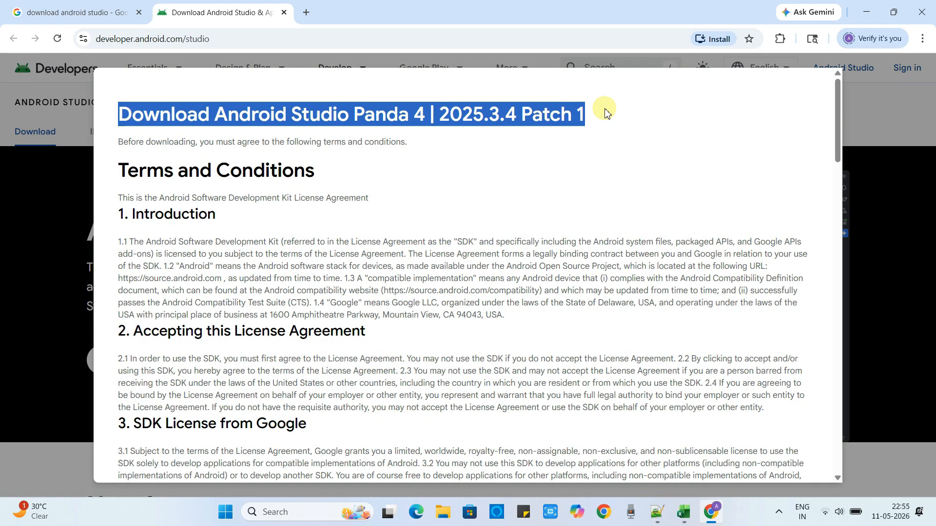
{"action": "scroll", "coordinate": [425, 243], "scroll_direction": "down", "scroll_amount": 8}
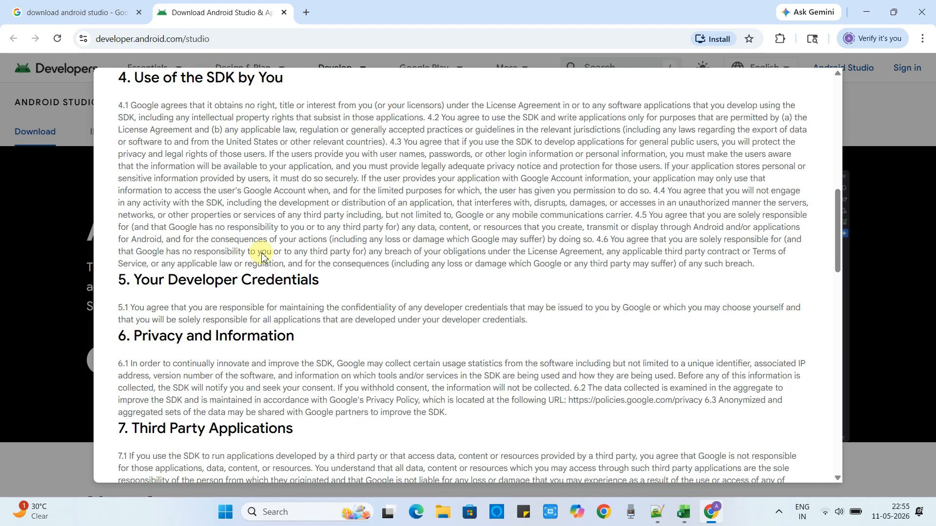
{"action": "scroll", "coordinate": [263, 256], "scroll_direction": "down", "scroll_amount": 10}
{"action": "scroll", "coordinate": [265, 261], "scroll_direction": "down", "scroll_amount": 5}
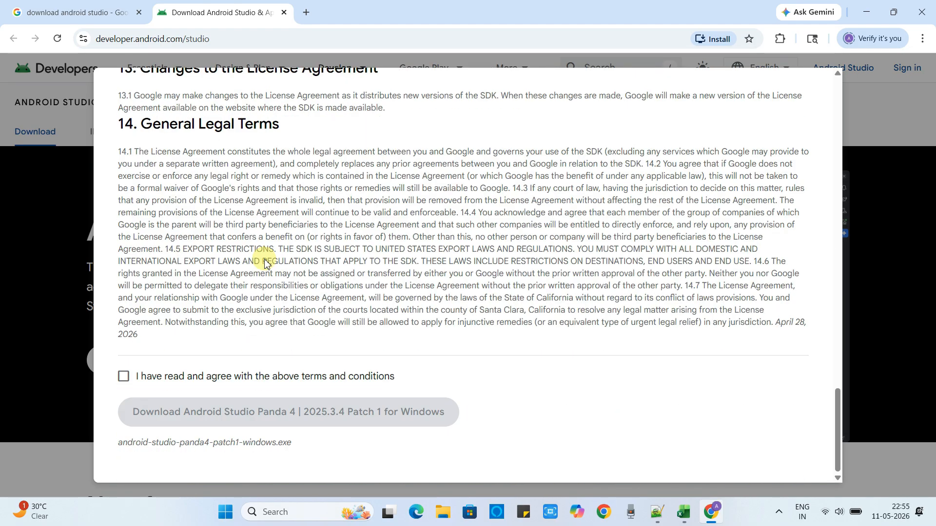
{"action": "left_click", "coordinate": [124, 377]}
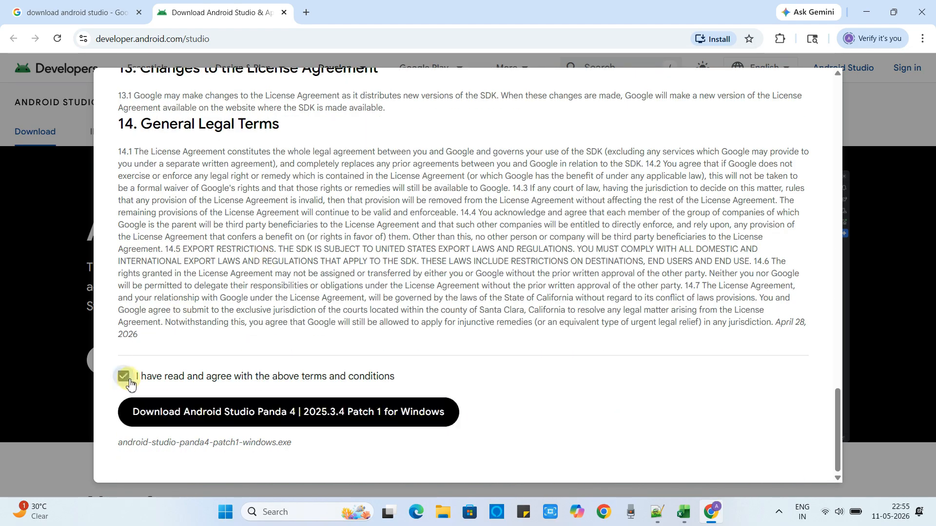
{"action": "left_click", "coordinate": [327, 422]}
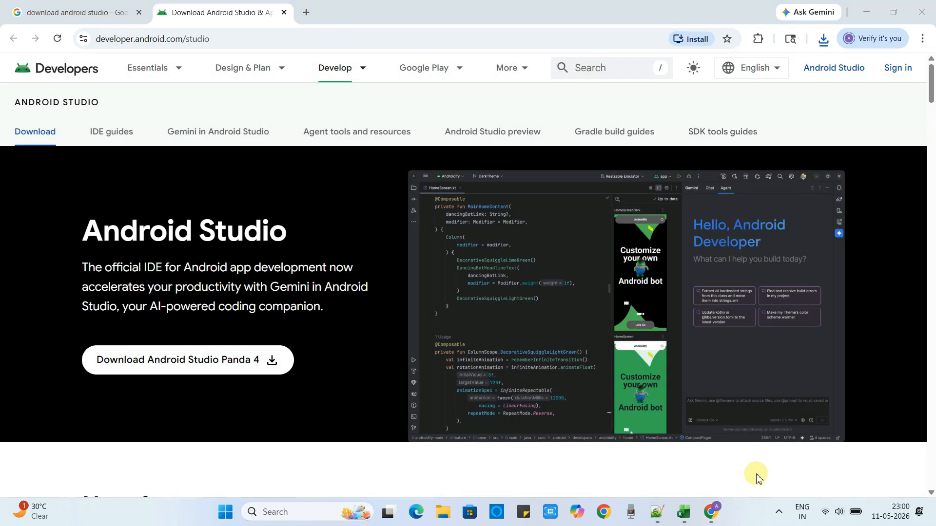
Run the downloaded android-studio-panda4-patch1-windows.exe, allow it to make changes to the device, and dismiss the Kaspersky notification.
{"action": "left_click", "coordinate": [822, 42]}
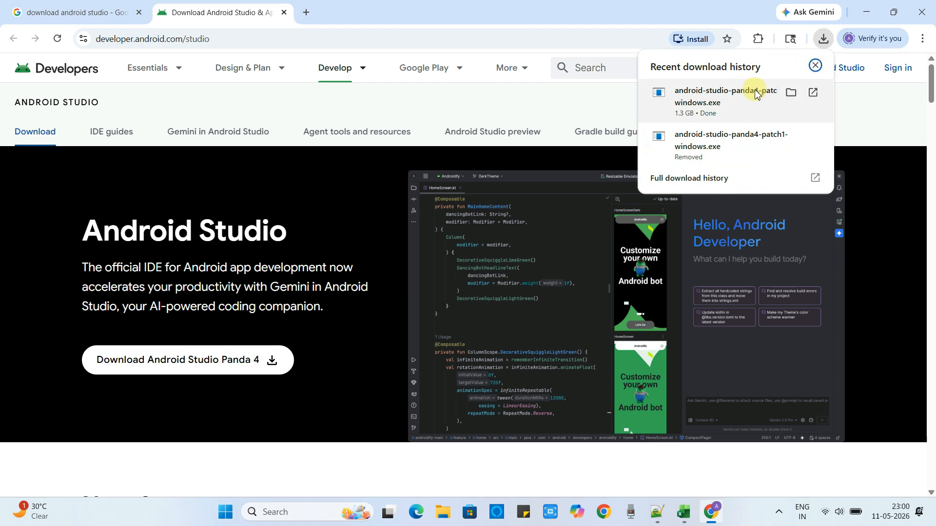
{"action": "left_click", "coordinate": [706, 101]}
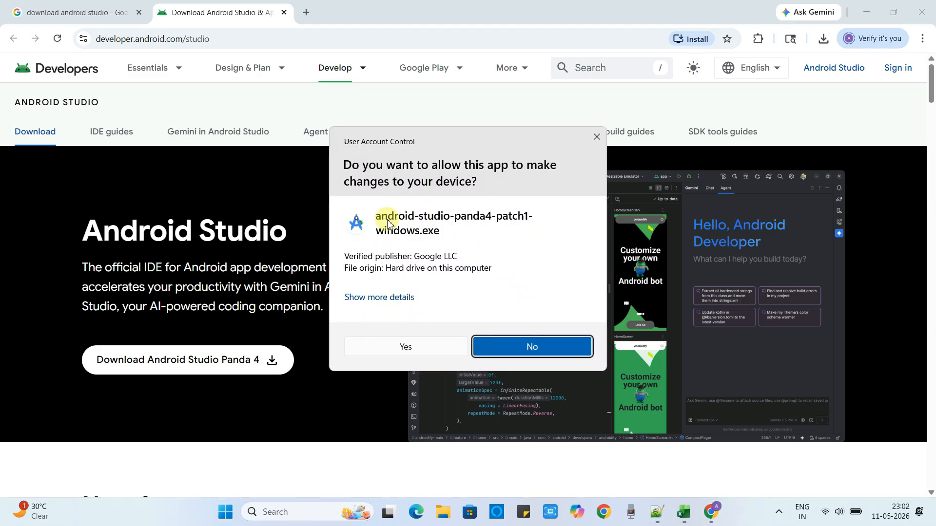
{"action": "left_click", "coordinate": [403, 351]}
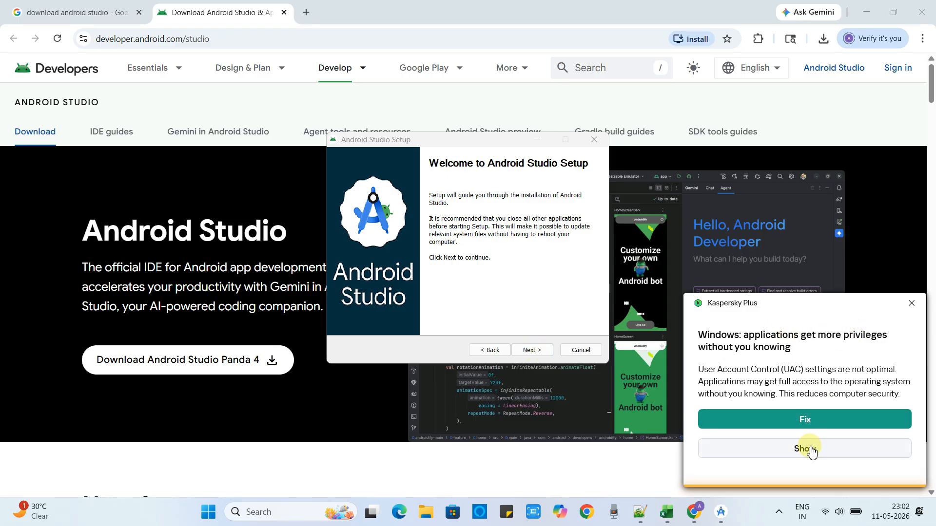
{"action": "left_click", "coordinate": [911, 305]}
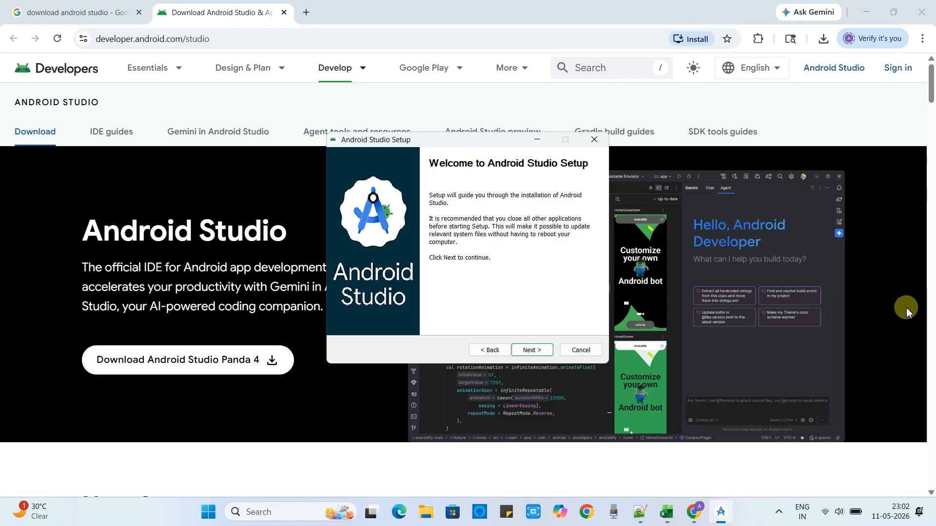
Install Android Studio with Android Virtual Device in C:\Program Files\Android\Android Studio, keeping the Android Studio Start Menu folder.
{"action": "left_click", "coordinate": [534, 351]}
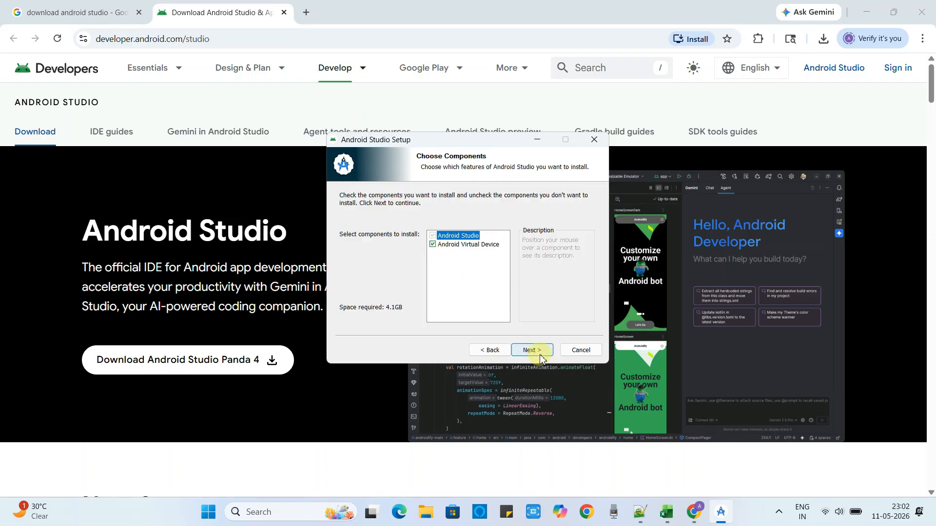
{"action": "left_click", "coordinate": [542, 352]}
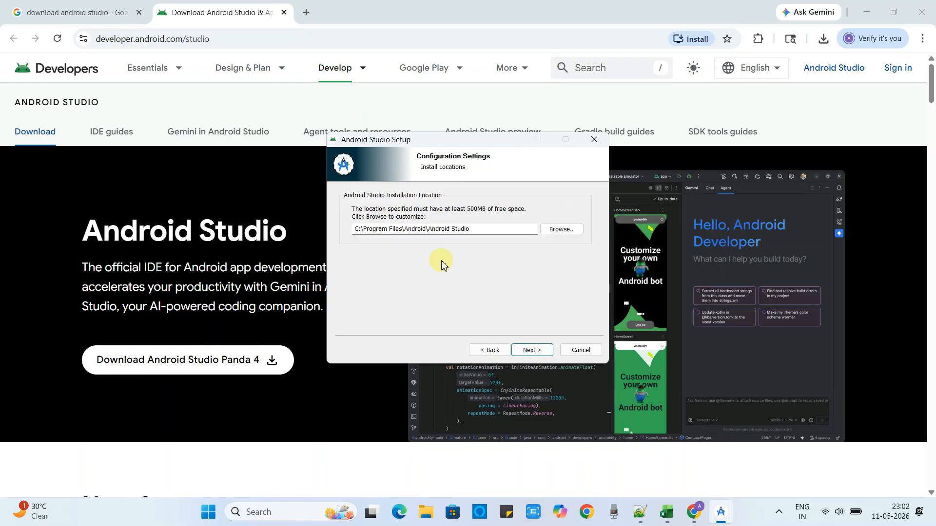
{"action": "left_click_drag", "start_coordinate": [471, 232], "coordinate": [354, 228]}
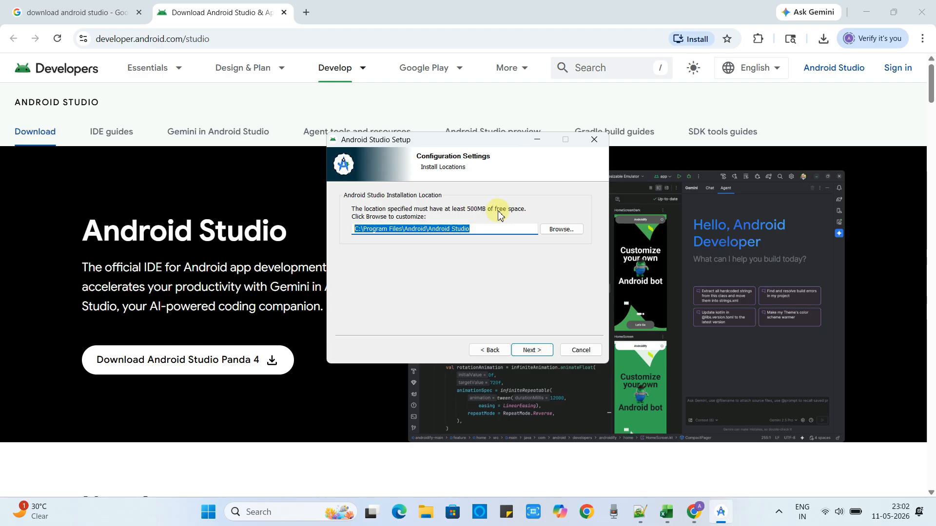
{"action": "left_click", "coordinate": [532, 351]}
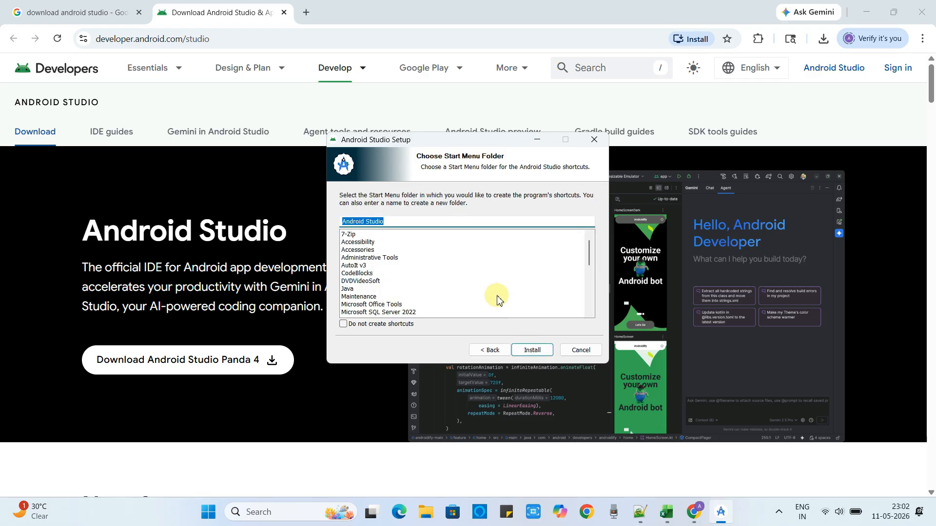
{"action": "left_click", "coordinate": [537, 351]}
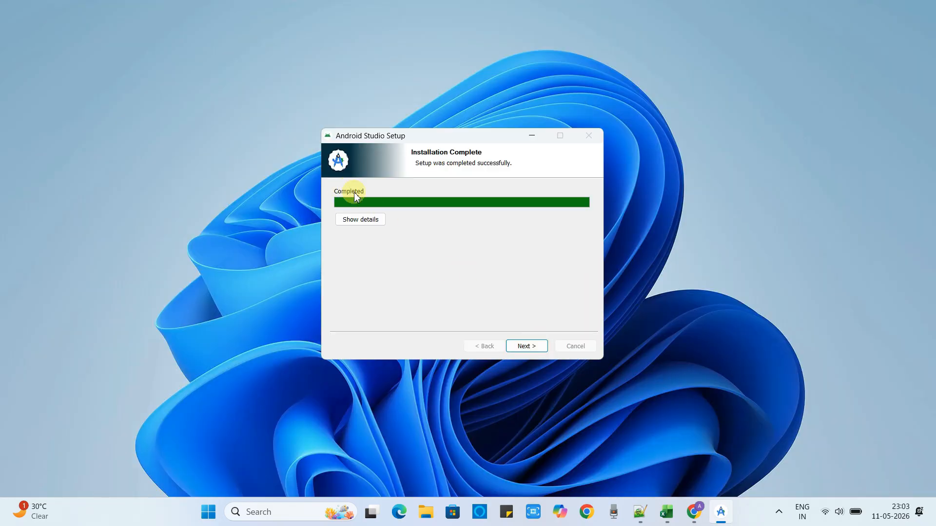
Finish the setup with Start Android Studio enabled and decline sending usage statistics to Google.
{"action": "left_click", "coordinate": [539, 350]}
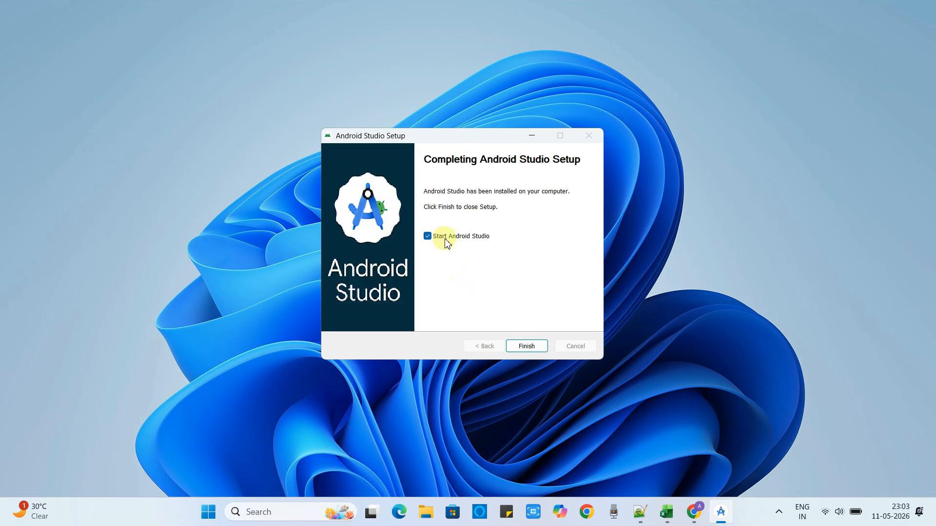
{"action": "left_click", "coordinate": [531, 347]}
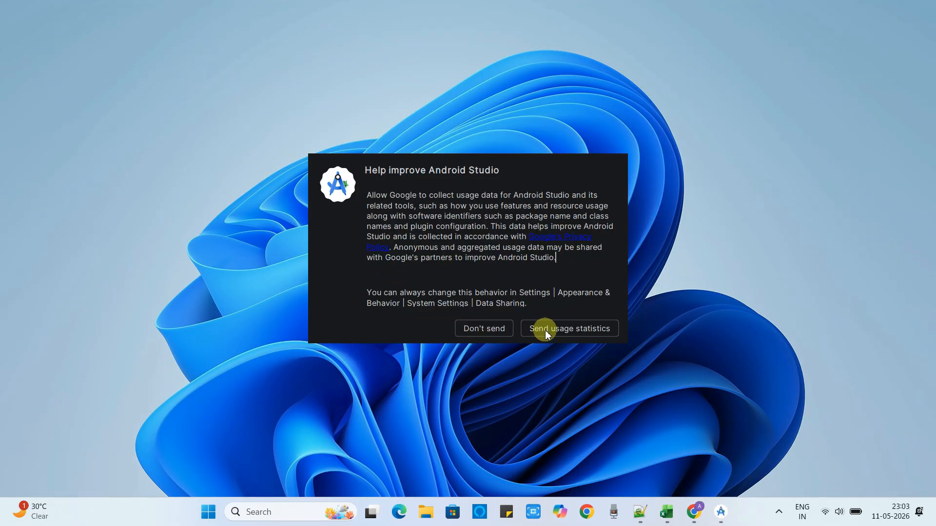
{"action": "left_click", "coordinate": [488, 333]}
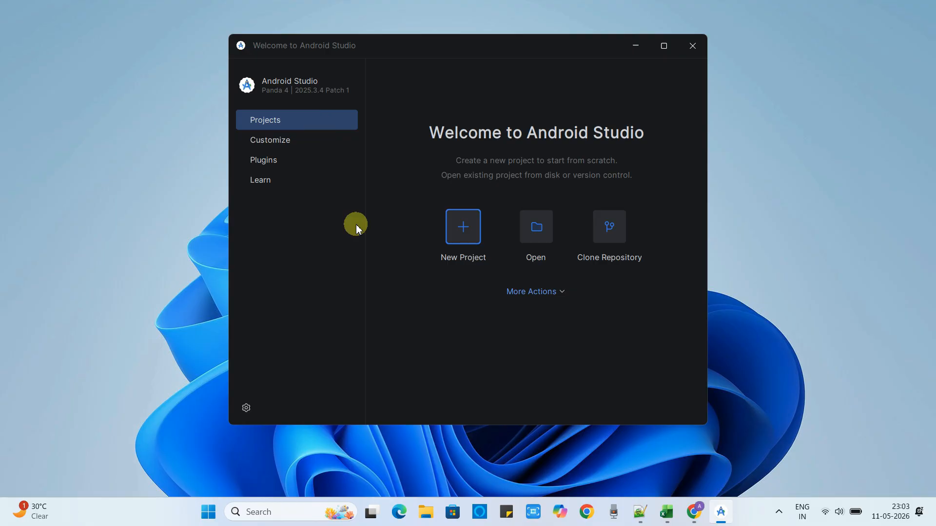
Open the Virtual Device Manager and allow adb.exe access on public and private networks.
{"action": "mouse_move", "coordinate": [470, 65]}
{"action": "left_mouse_down"}
{"action": "mouse_move", "coordinate": [502, 54]}
{"action": "mouse_move", "coordinate": [468, 57]}
{"action": "left_mouse_up"}
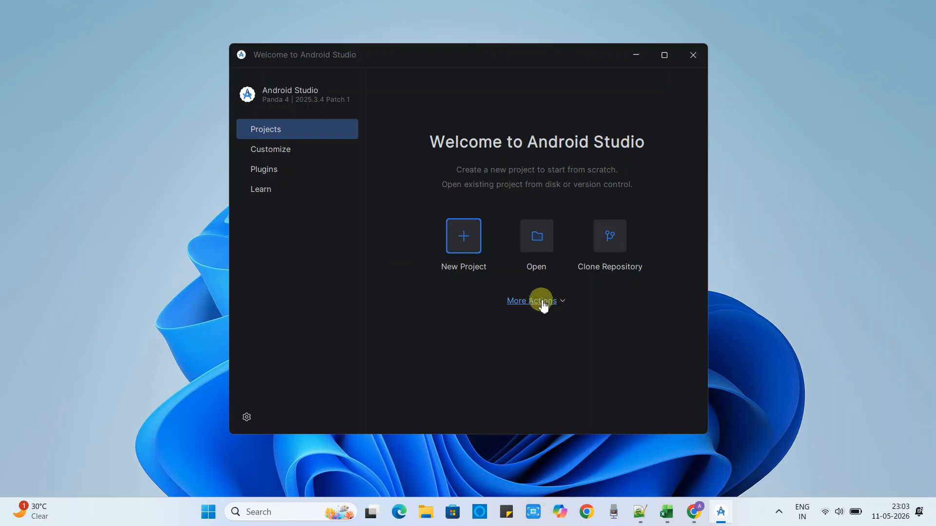
{"action": "left_click", "coordinate": [563, 302]}
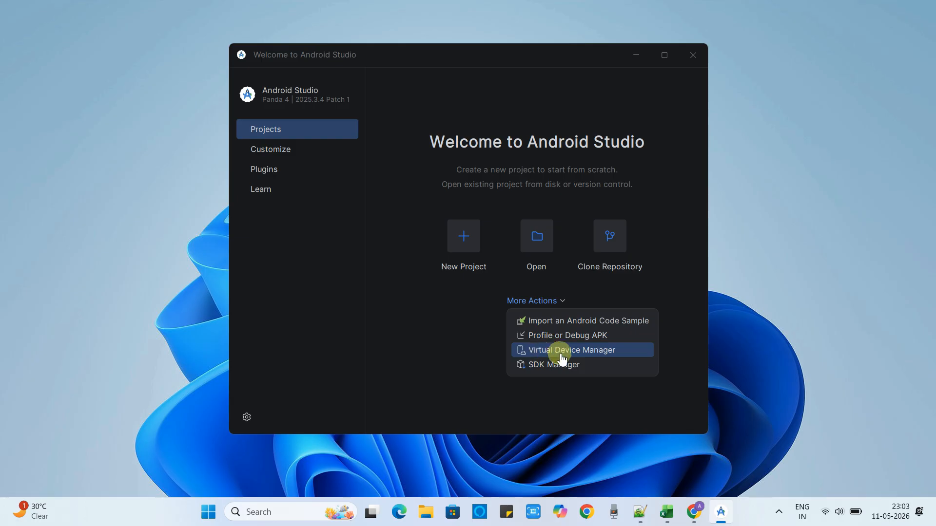
{"action": "left_click", "coordinate": [615, 358]}
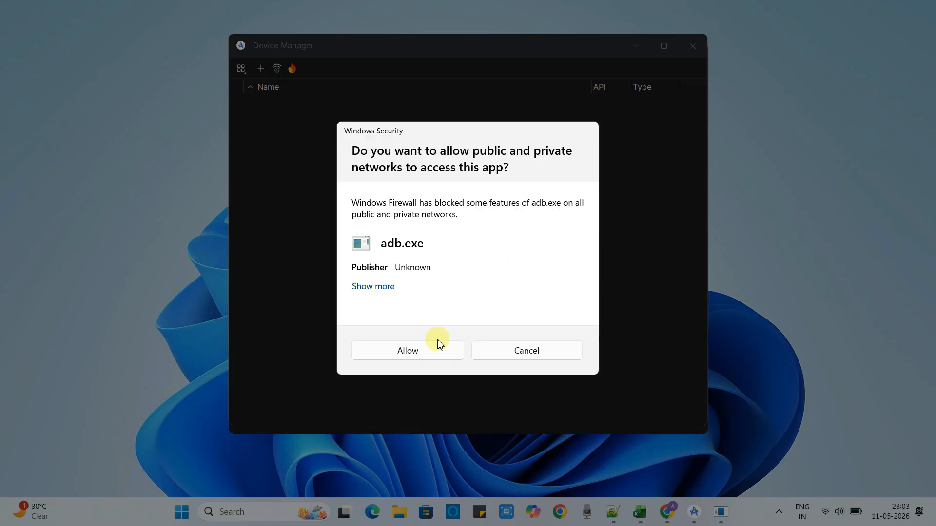
{"action": "left_click", "coordinate": [433, 353]}
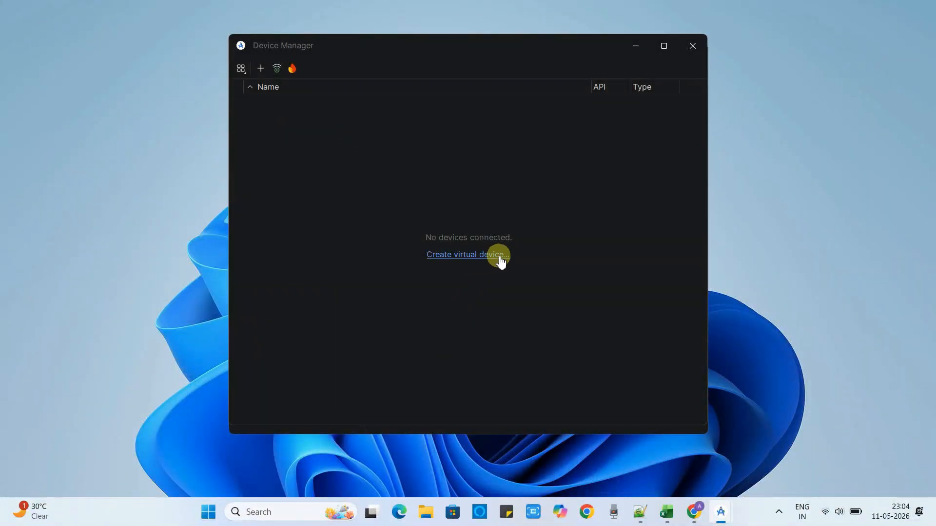
Start creating a virtual device based on the Pixel Tablet profile from the Tablet form factor.
{"action": "left_click", "coordinate": [490, 255]}
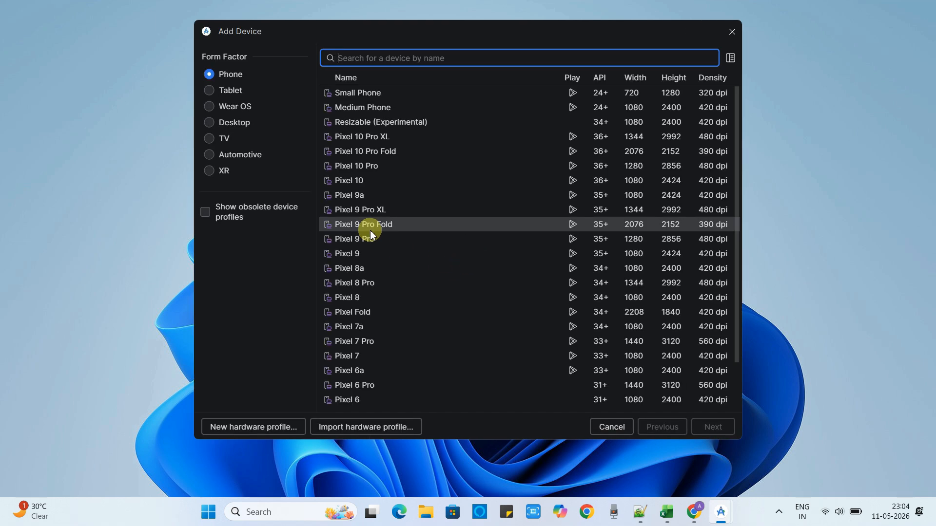
{"action": "left_click_drag", "start_coordinate": [312, 34], "coordinate": [311, 64]}
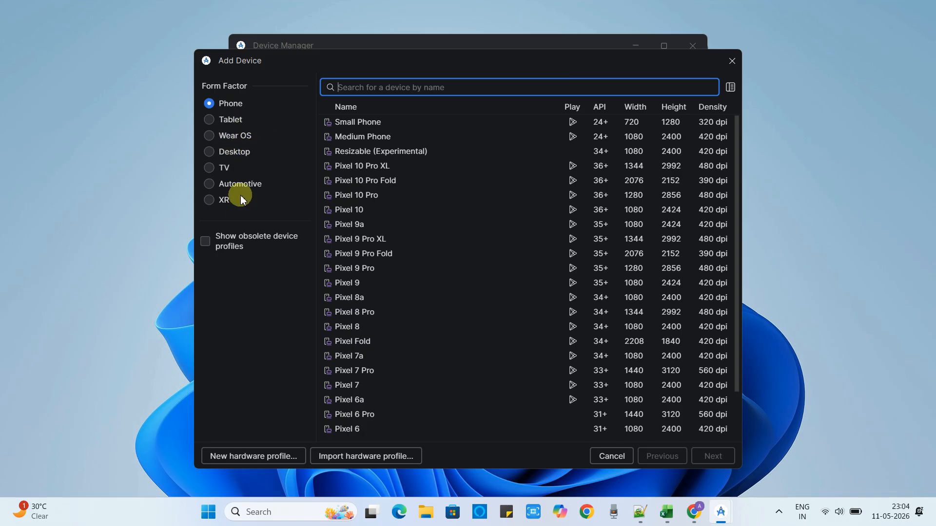
{"action": "left_click", "coordinate": [215, 122]}
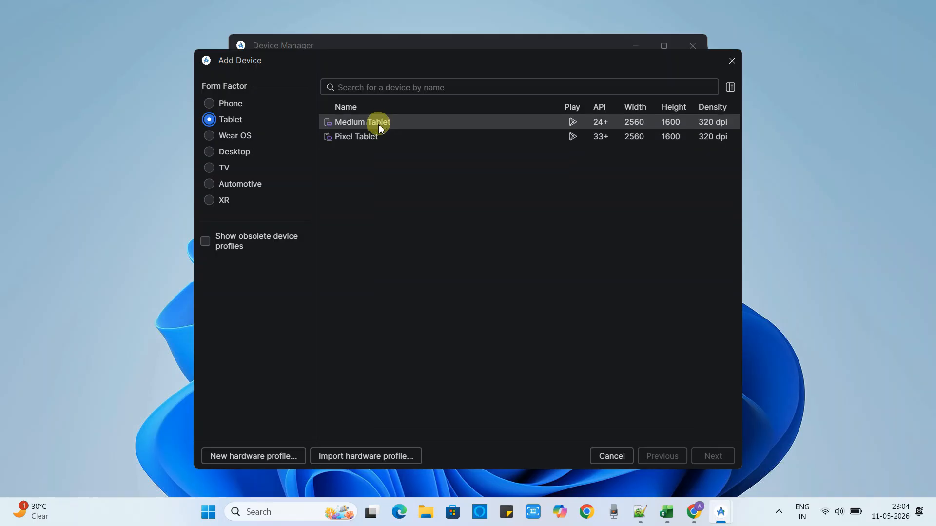
{"action": "left_click", "coordinate": [377, 142]}
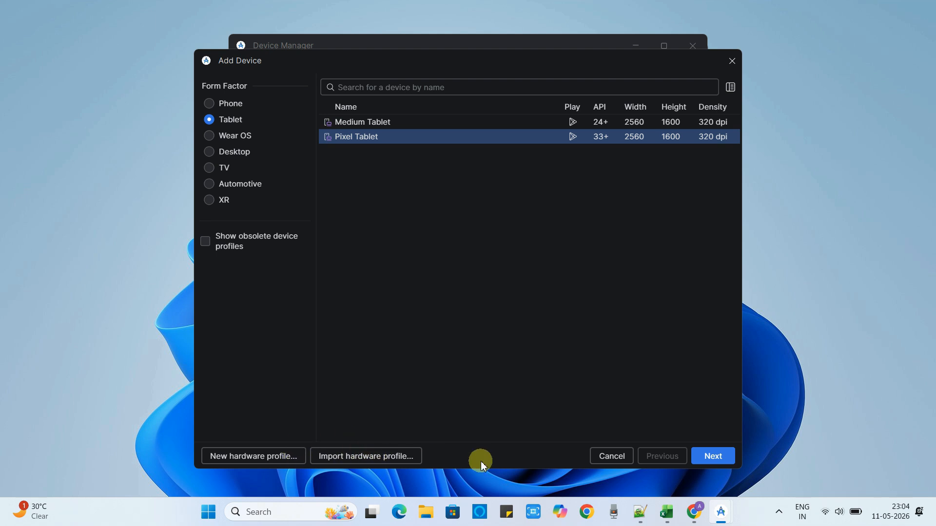
{"action": "left_click", "coordinate": [715, 457]}
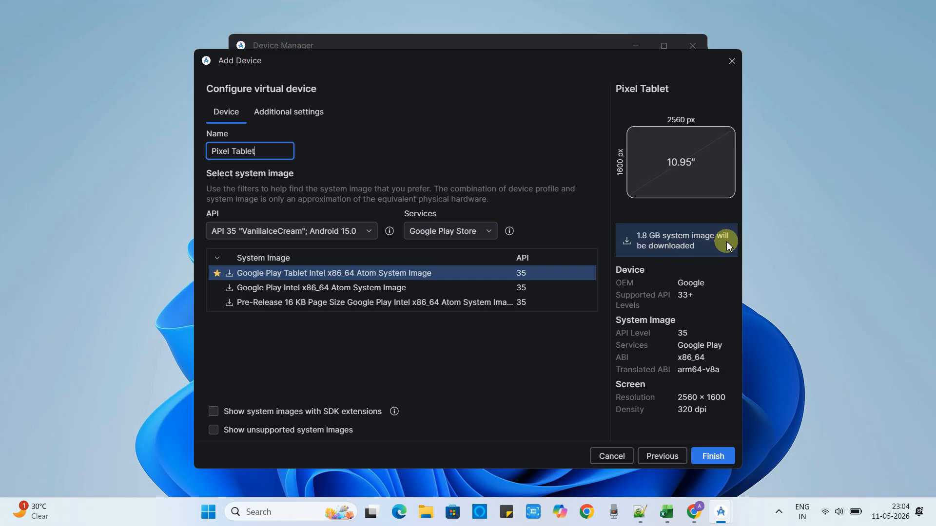
{"action": "left_click_drag", "start_coordinate": [259, 152], "coordinate": [203, 147]}
{"action": "left_click", "coordinate": [262, 152]}
{"action": "left_click_drag", "start_coordinate": [261, 152], "coordinate": [188, 150]}
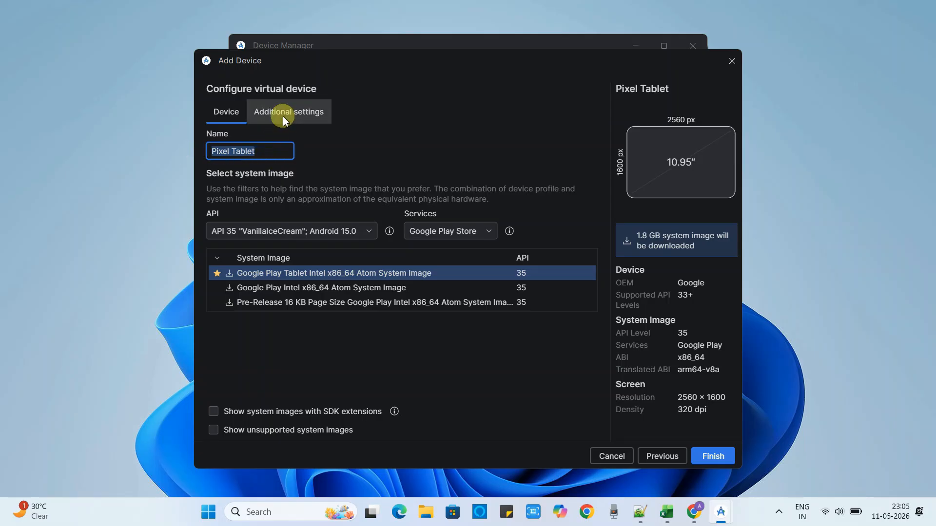
Set the virtual device's RAM to 7 GB and keep its CPU cores at 4.
{"action": "left_click", "coordinate": [302, 117]}
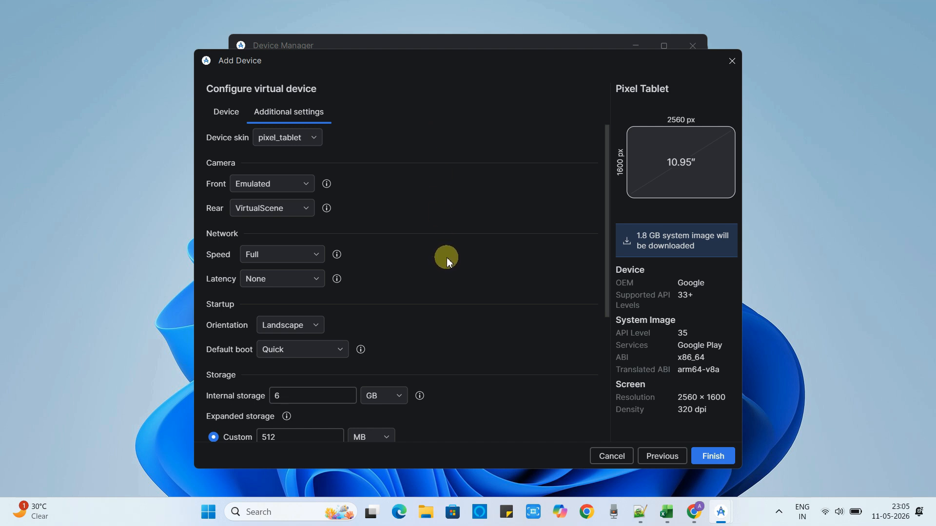
{"action": "scroll", "coordinate": [446, 258], "scroll_direction": "down", "scroll_amount": 5}
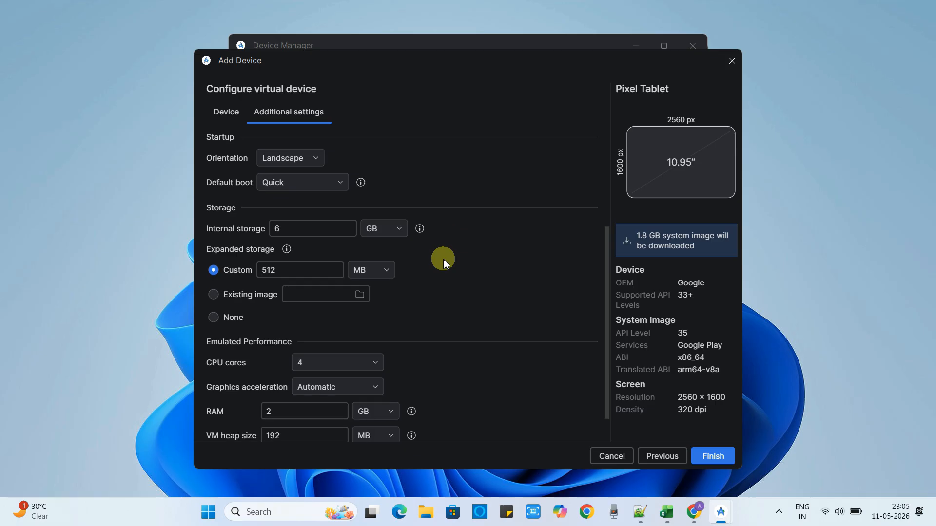
{"action": "scroll", "coordinate": [444, 263], "scroll_direction": "down", "scroll_amount": 1}
{"action": "scroll", "coordinate": [444, 260], "scroll_direction": "down", "scroll_amount": 1}
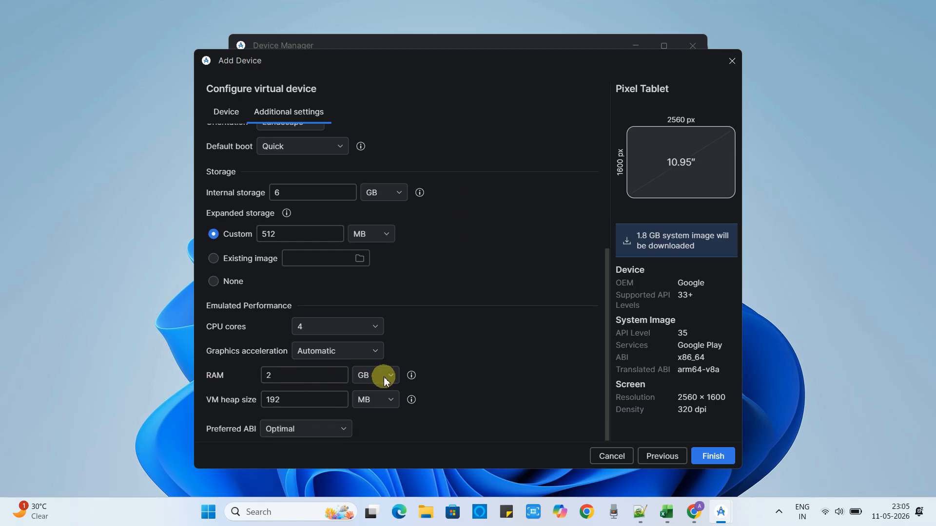
{"action": "left_click", "coordinate": [294, 376]}
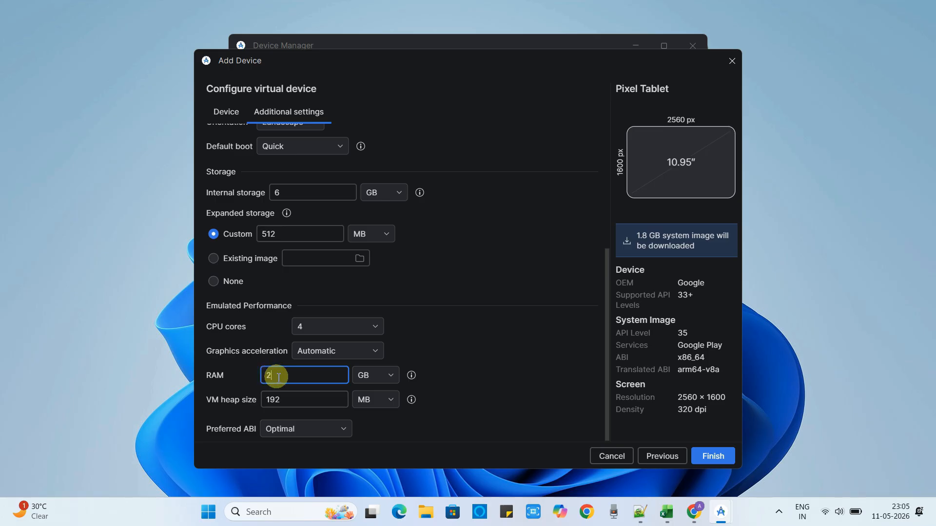
{"action": "left_click_drag", "start_coordinate": [277, 377], "coordinate": [257, 377]}
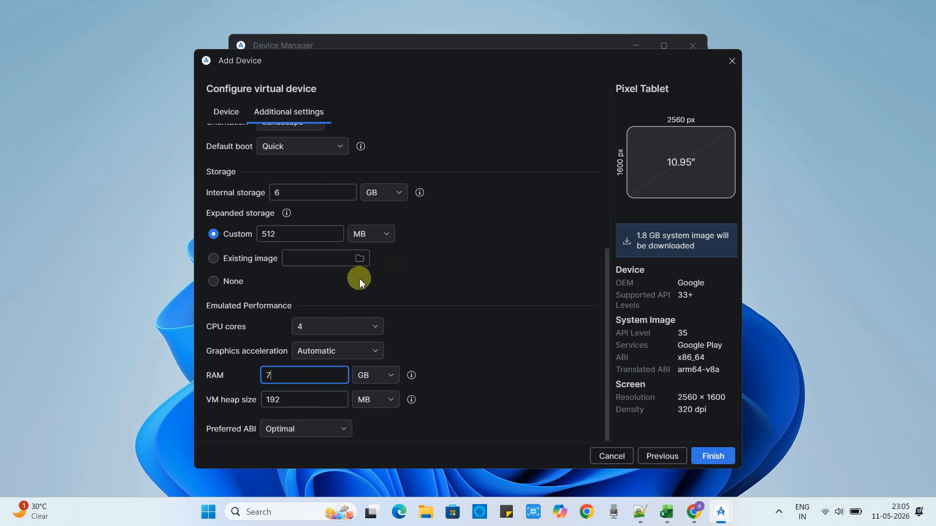
{"action": "scroll", "coordinate": [354, 314], "scroll_direction": "up", "scroll_amount": 2}
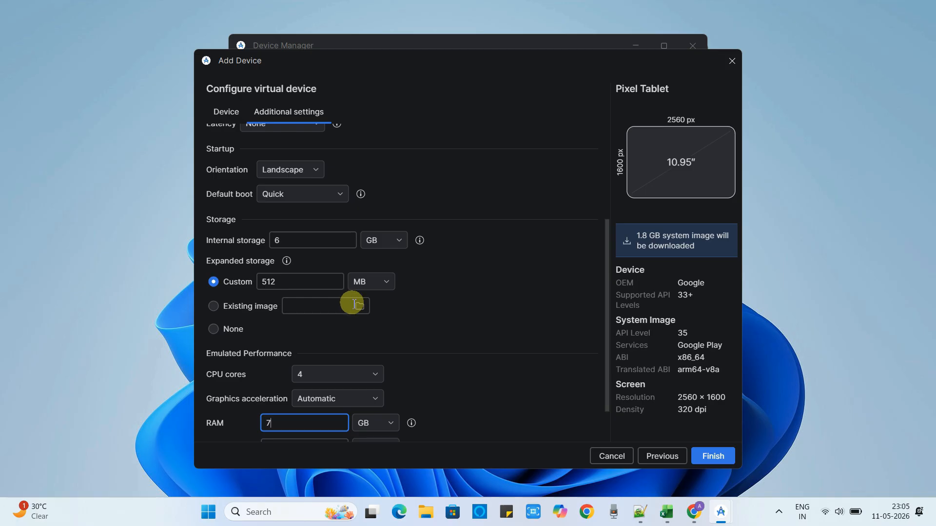
{"action": "left_click", "coordinate": [349, 378]}
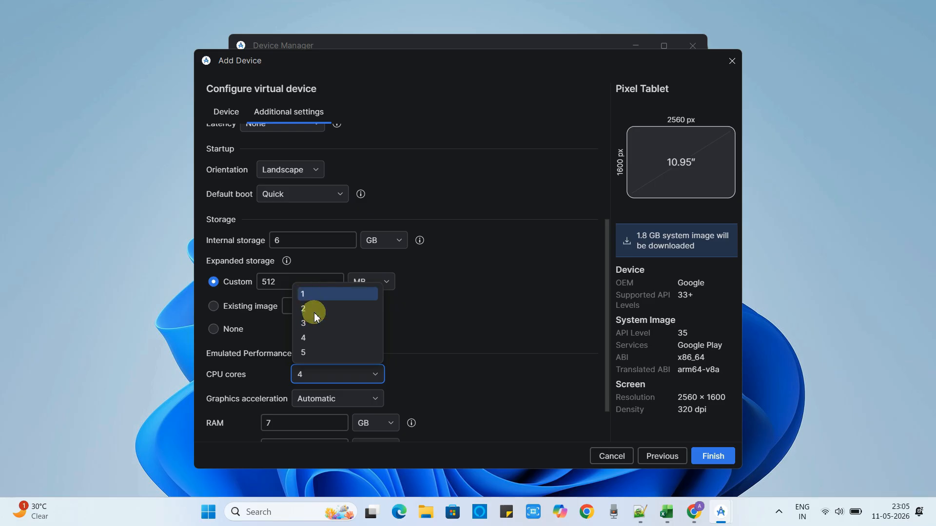
{"action": "left_click", "coordinate": [325, 342]}
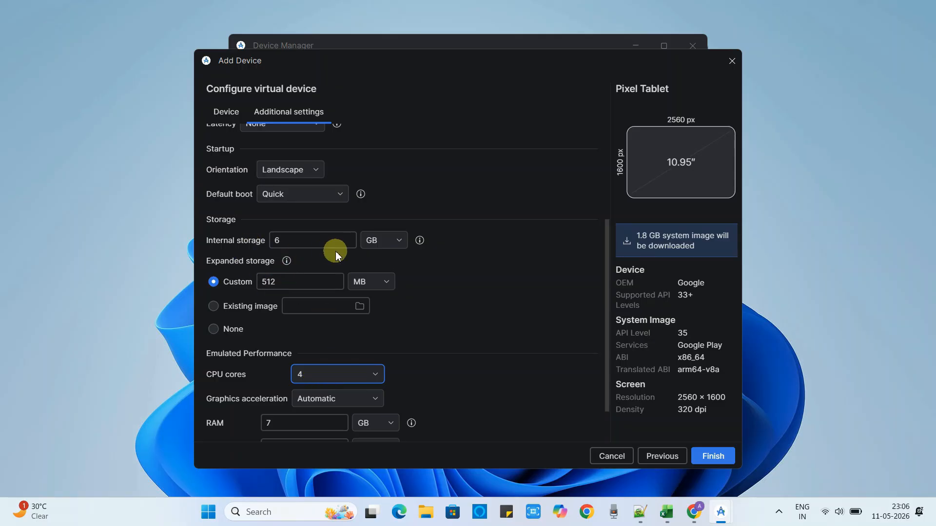
Select the Pre-Release 16 KB Page Size Google Play Intel x86_64 system image for API 37.0 "CinnamonBun"; Android 17.0 with Google Play Store services.
{"action": "scroll", "coordinate": [332, 276], "scroll_direction": "up", "scroll_amount": 1}
{"action": "scroll", "coordinate": [332, 276], "scroll_direction": "up", "scroll_amount": 2}
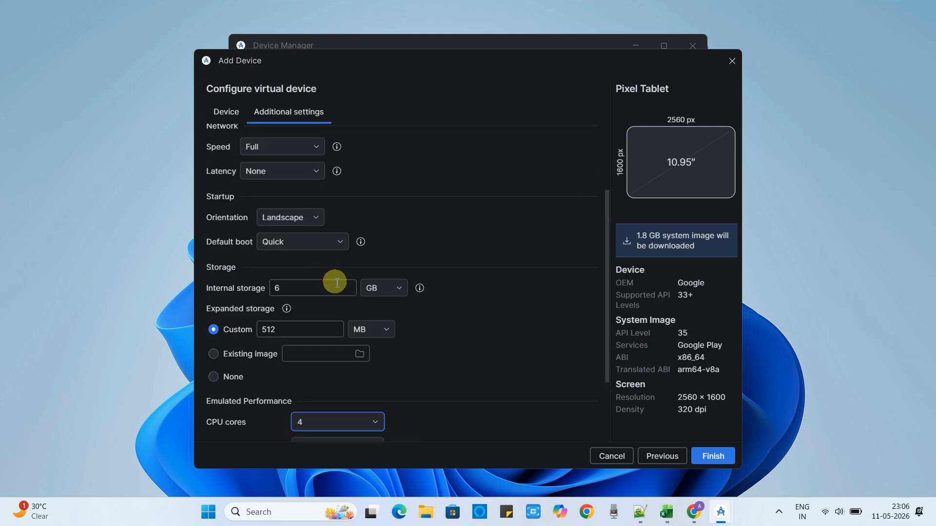
{"action": "scroll", "coordinate": [299, 208], "scroll_direction": "up", "scroll_amount": 5}
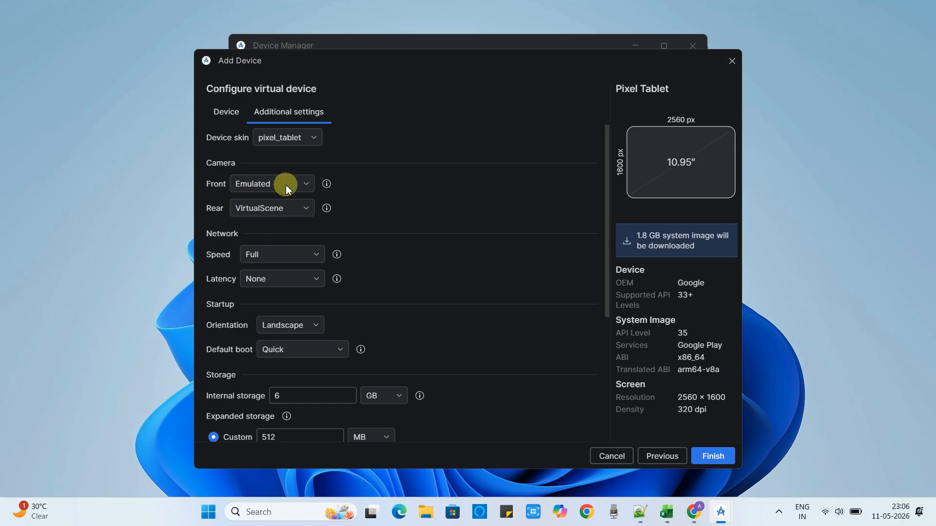
{"action": "left_click", "coordinate": [234, 114]}
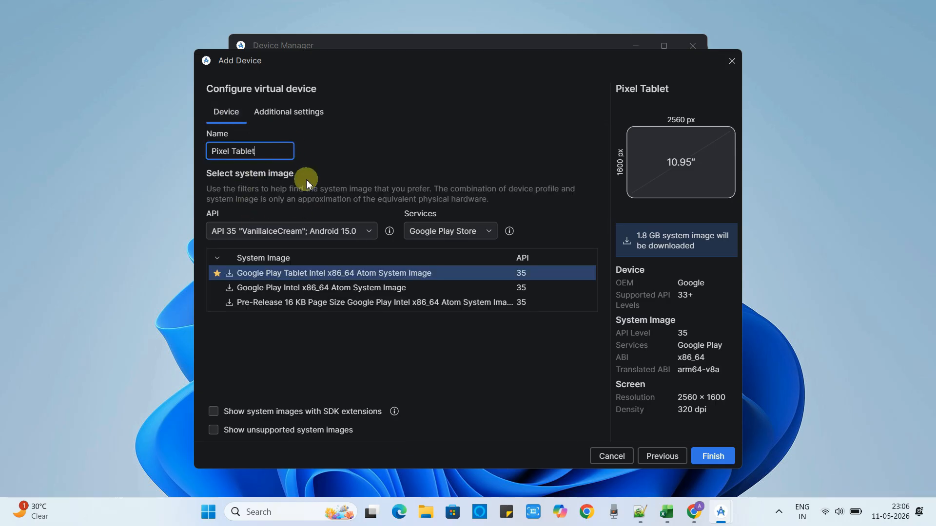
{"action": "left_click", "coordinate": [369, 233]}
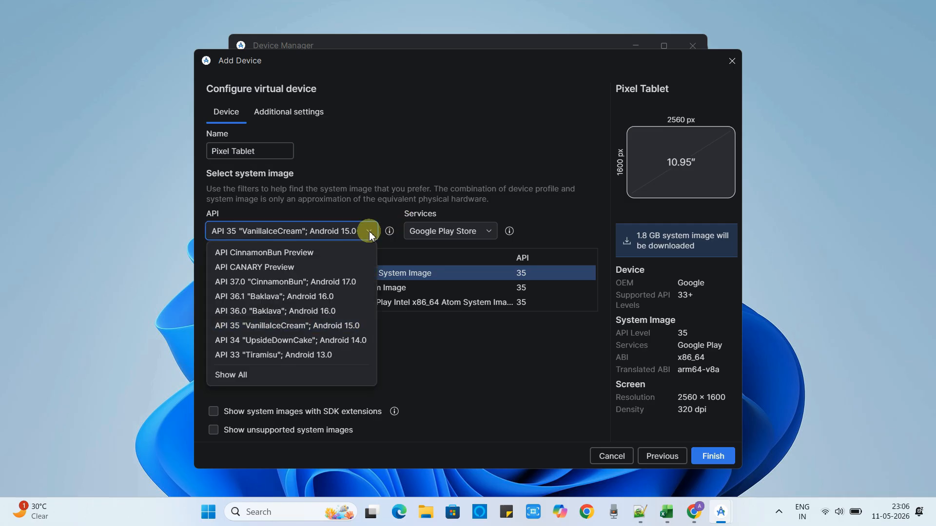
{"action": "left_click", "coordinate": [352, 287]}
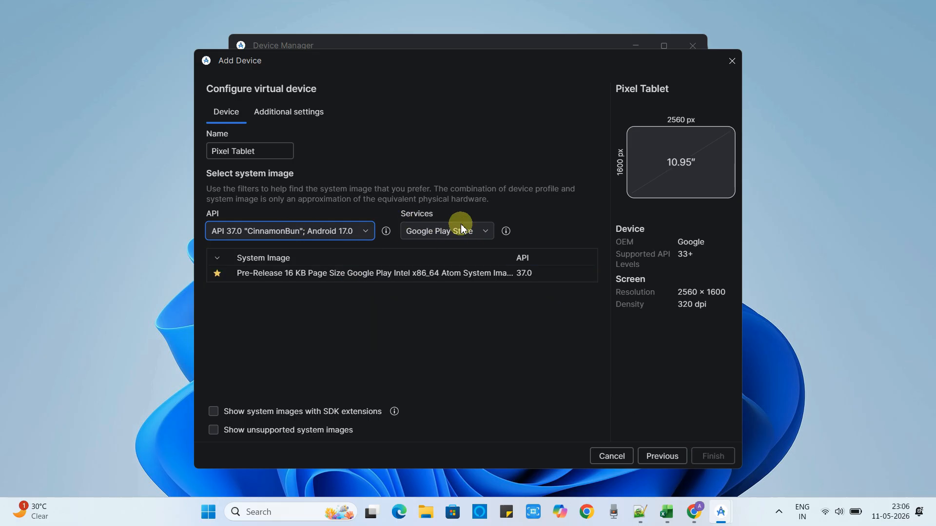
{"action": "left_click", "coordinate": [458, 241]}
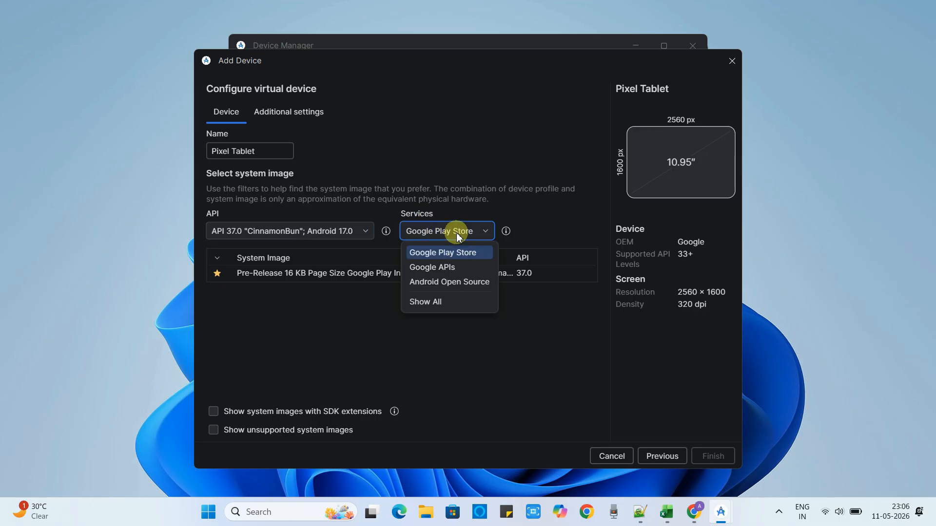
{"action": "left_click", "coordinate": [473, 253]}
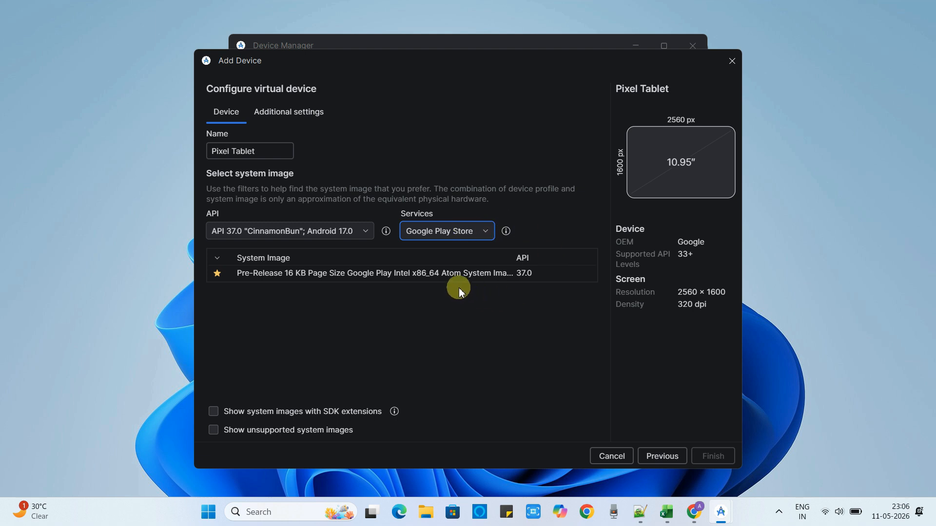
{"action": "left_click", "coordinate": [218, 260]}
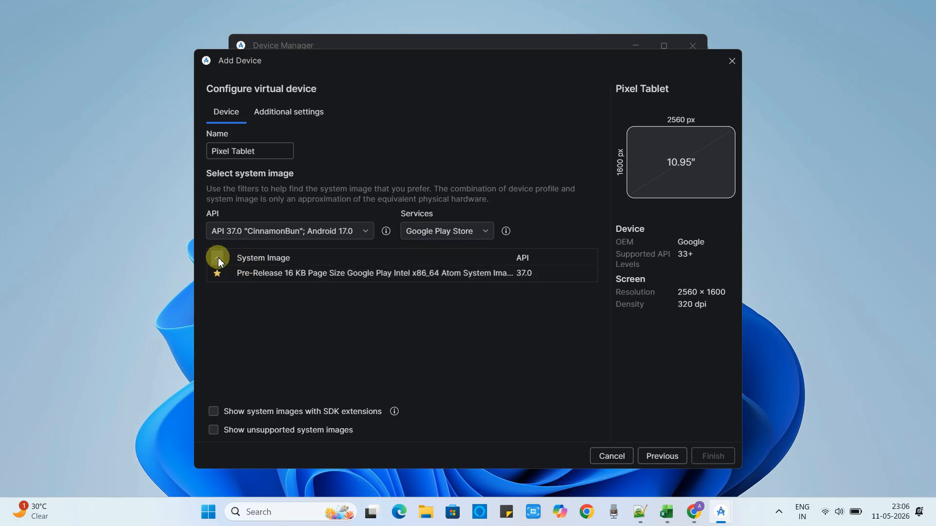
{"action": "left_click", "coordinate": [238, 275]}
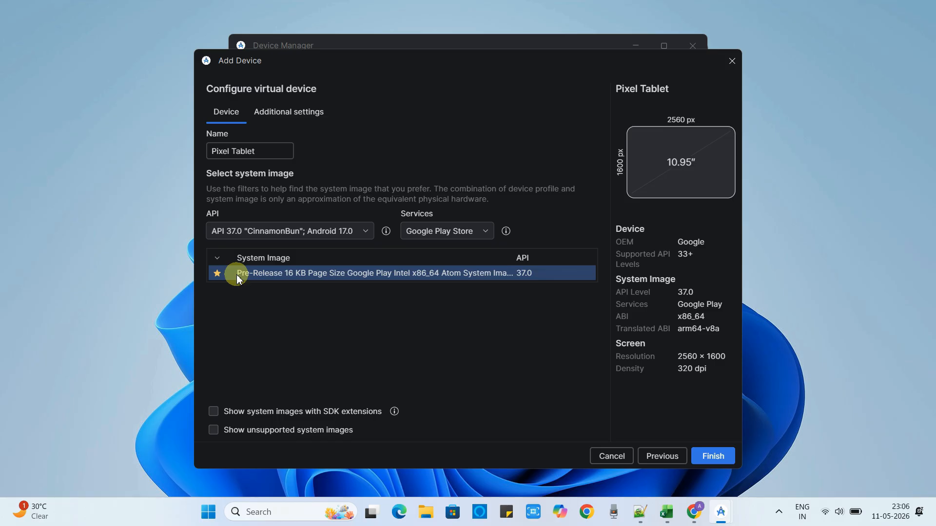
View the system images offered for API 35 "VanillaIceCream"; Android 15.0, and return to API 37.0 "CinnamonBun"; Android 17.0.
{"action": "mouse_move", "coordinate": [219, 279]}
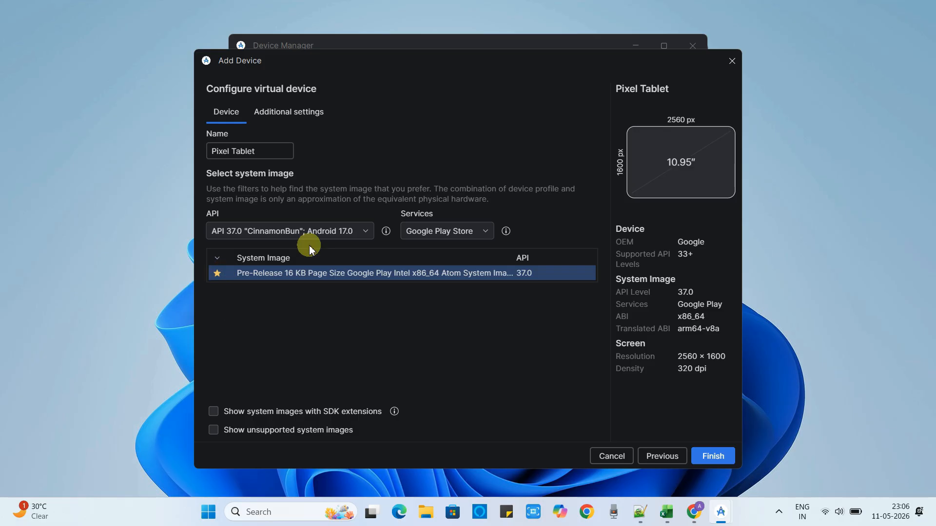
{"action": "left_click", "coordinate": [313, 231]}
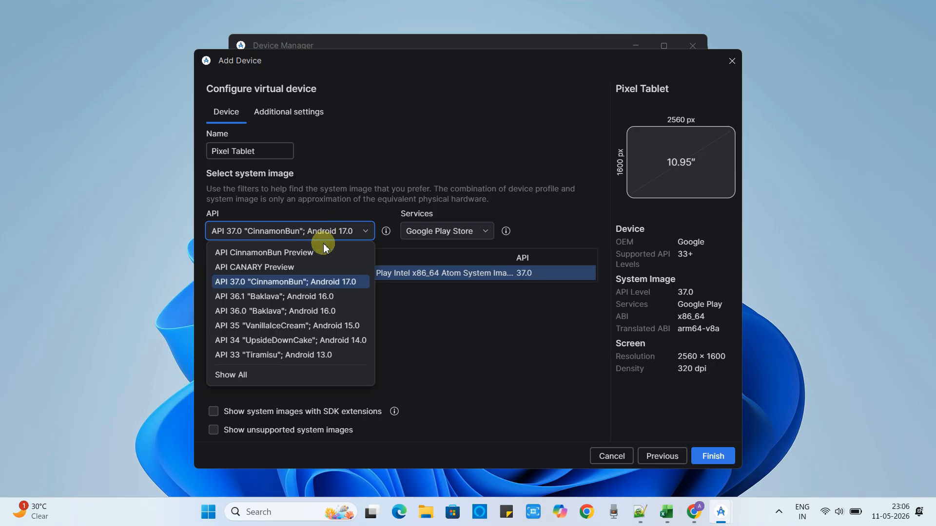
{"action": "left_click", "coordinate": [327, 325]}
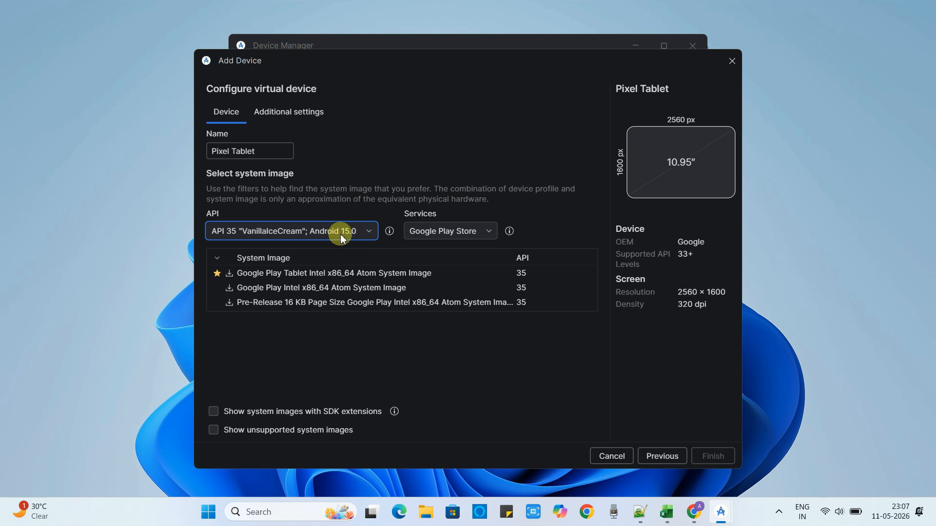
{"action": "left_click", "coordinate": [368, 233]}
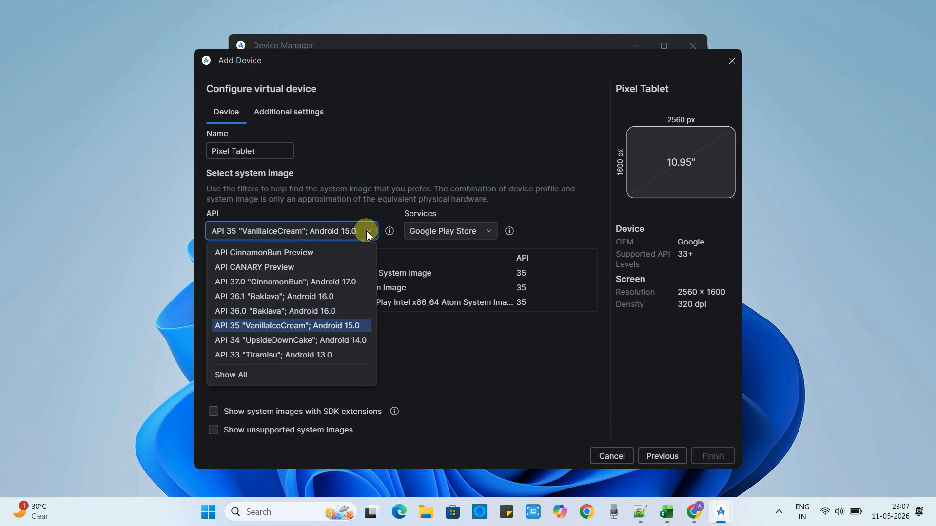
{"action": "left_click", "coordinate": [341, 281]}
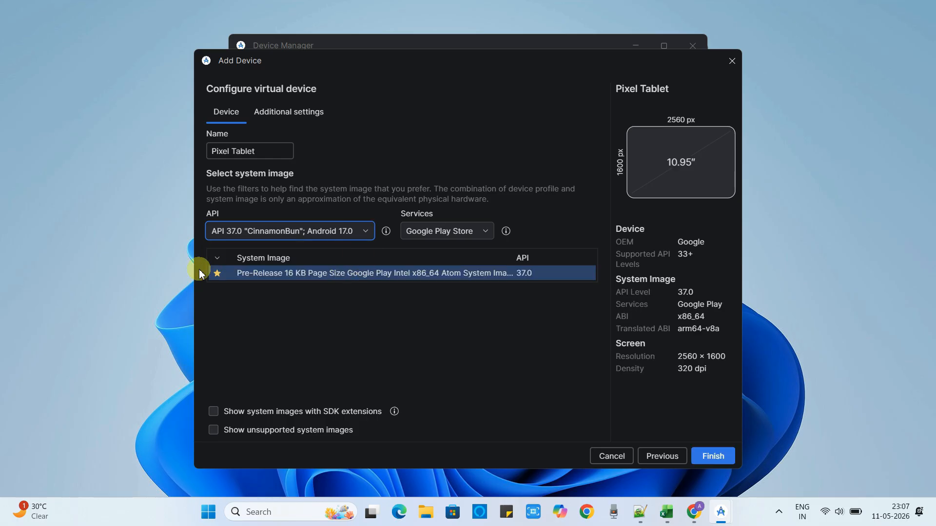
Finish creating the Pixel Tablet virtual device with the pre-release API 37.0 image and select it in the device list.
{"action": "left_click", "coordinate": [228, 278]}
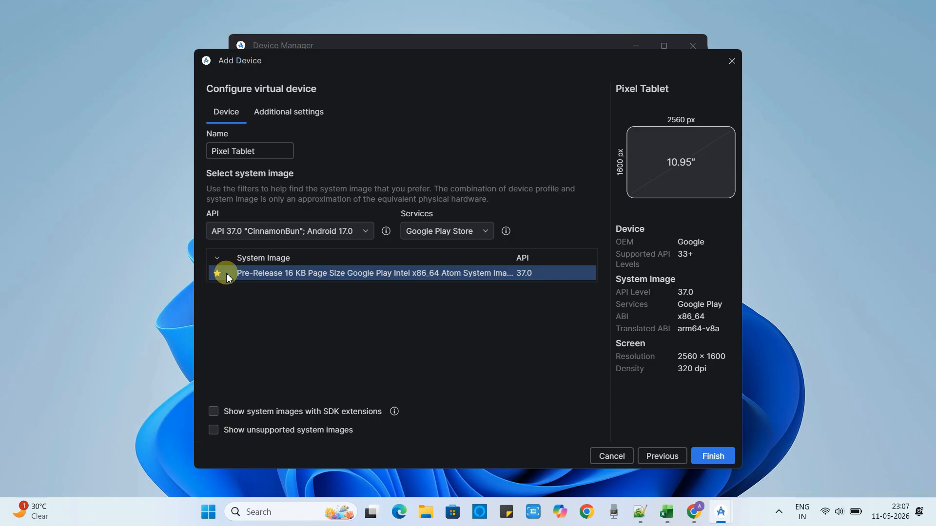
{"action": "left_click", "coordinate": [712, 458]}
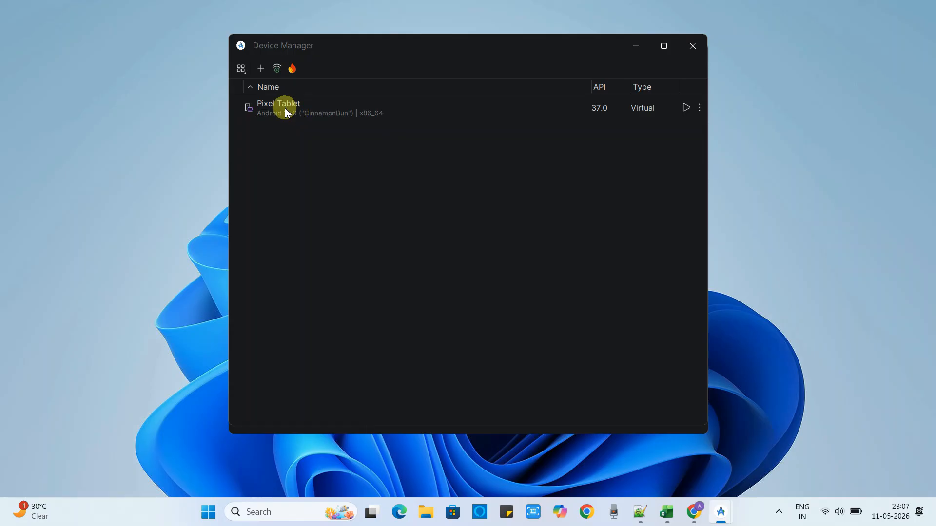
{"action": "left_click", "coordinate": [266, 113]}
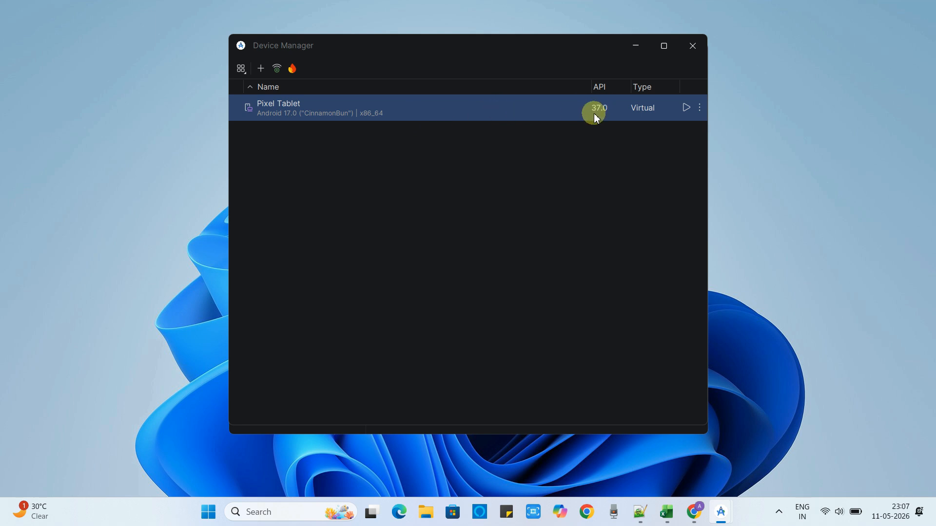
Start the Pixel Tablet virtual device, then shrink and reposition its emulator window so the whole tablet fits on the desktop.
{"action": "left_click", "coordinate": [686, 107]}
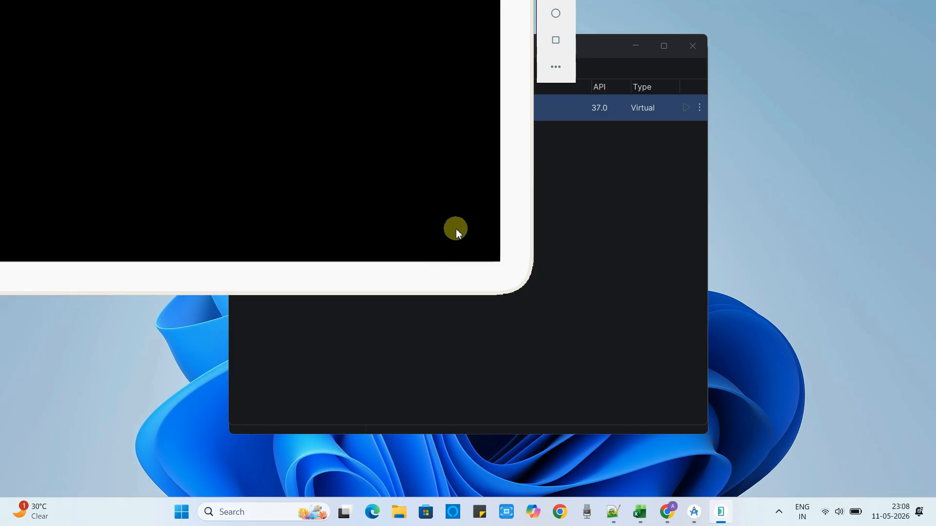
{"action": "left_click_drag", "start_coordinate": [510, 20], "coordinate": [760, 281]}
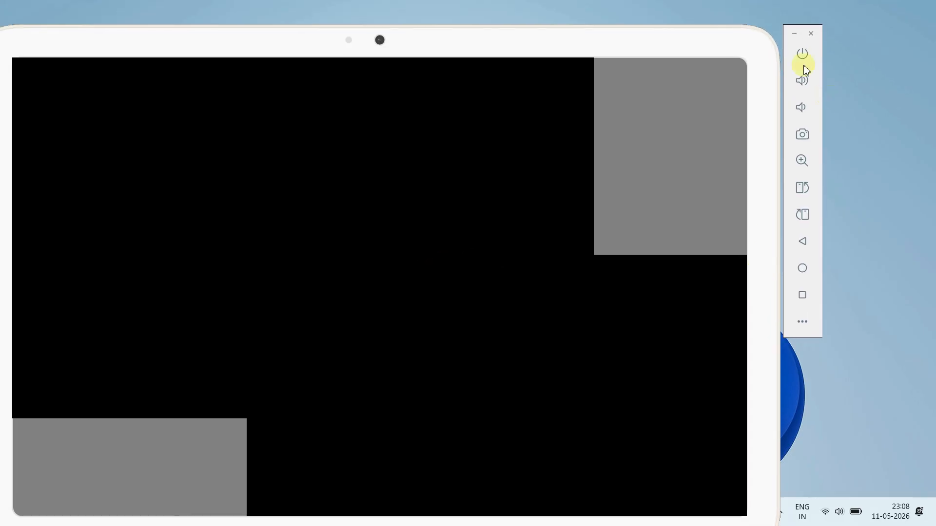
{"action": "left_click_drag", "start_coordinate": [441, 42], "coordinate": [505, 26]}
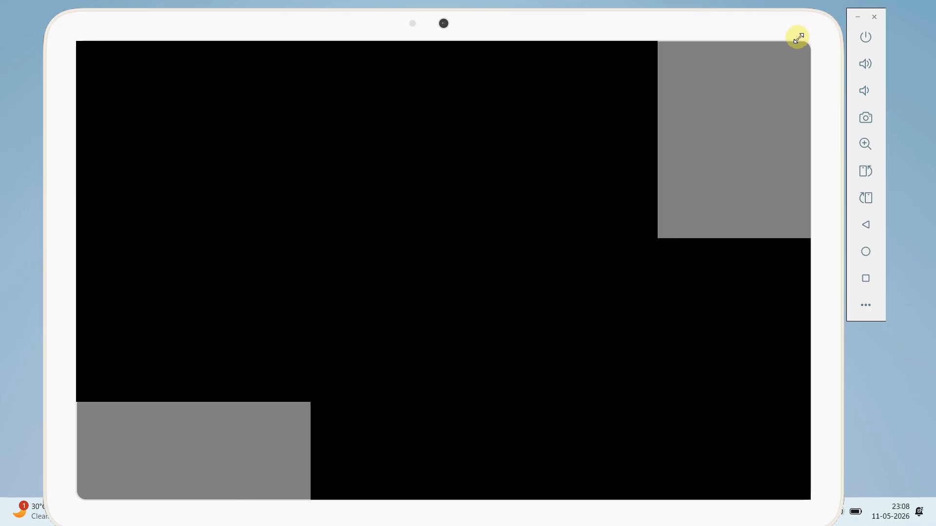
{"action": "left_click_drag", "start_coordinate": [780, 74], "coordinate": [731, 69]}
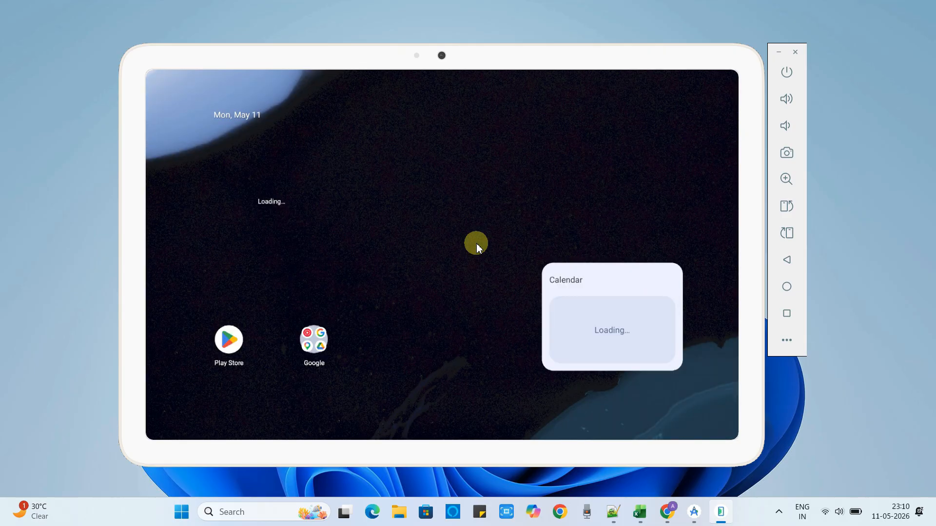
{"action": "left_click_drag", "start_coordinate": [521, 63], "coordinate": [528, 58]}
Open the Play Store on the virtual tablet and start signing in with a Google account.
{"action": "left_click", "coordinate": [242, 333]}
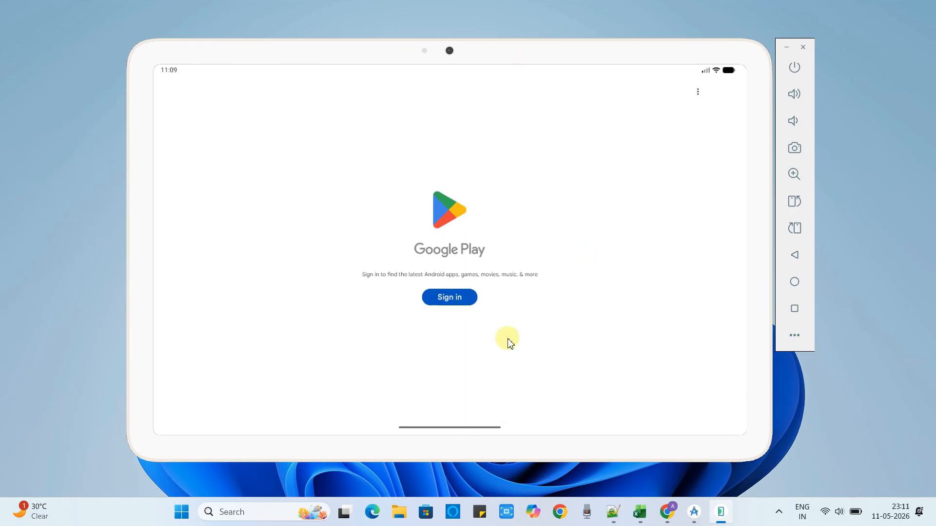
{"action": "left_click", "coordinate": [449, 297]}
{"action": "left_click", "coordinate": [778, 512]}
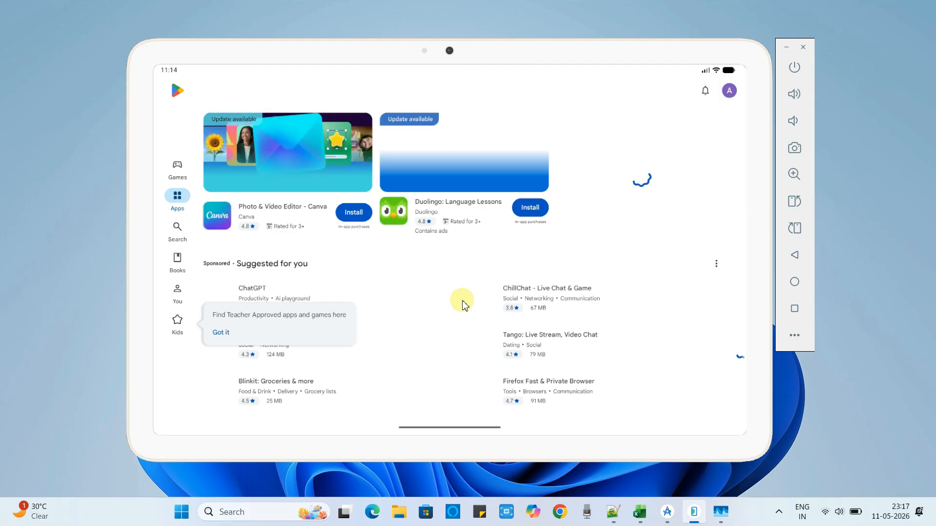
Search the Play Store for "car games", dismissing the Teacher Approved tip and the stylus tutorial.
{"action": "left_click", "coordinate": [222, 335]}
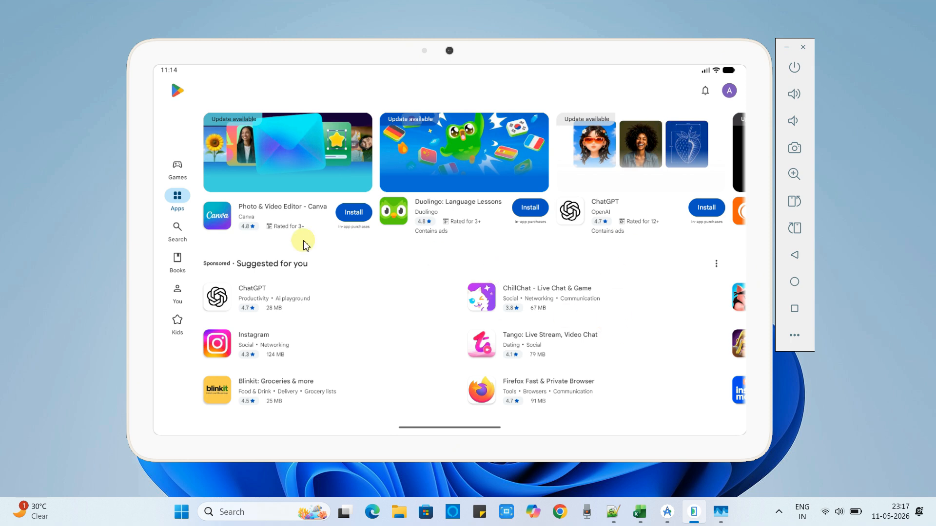
{"action": "left_click", "coordinate": [177, 228]}
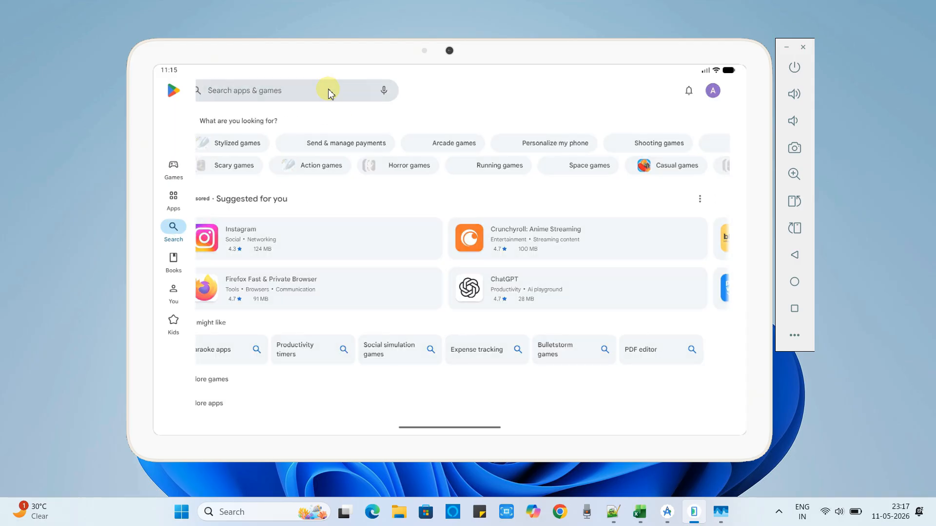
{"action": "left_click", "coordinate": [328, 92]}
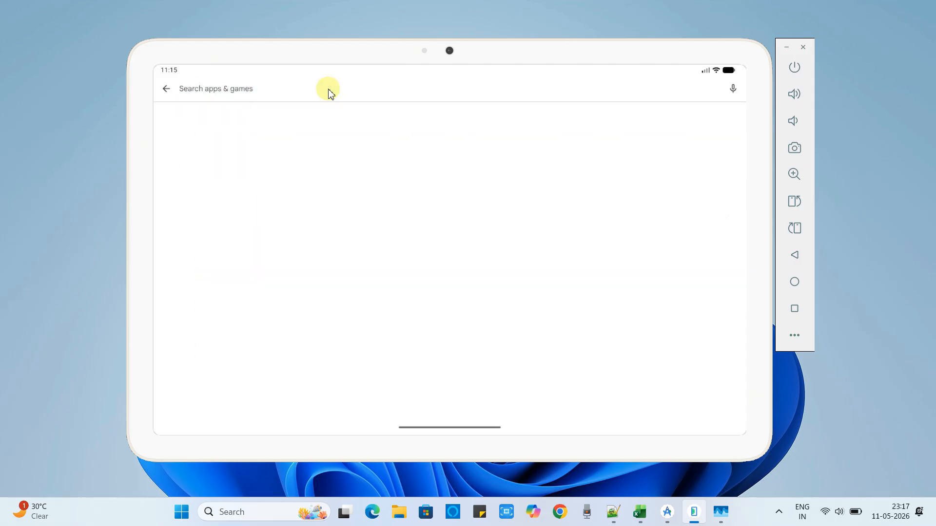
{"action": "type", "text": "c"}
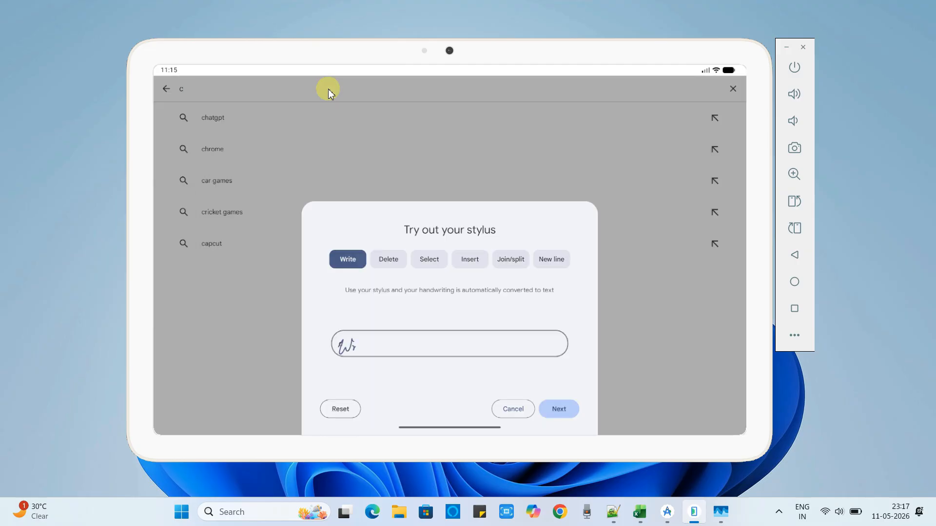
{"action": "left_click", "coordinate": [518, 410]}
{"action": "type", "text": "ar"}
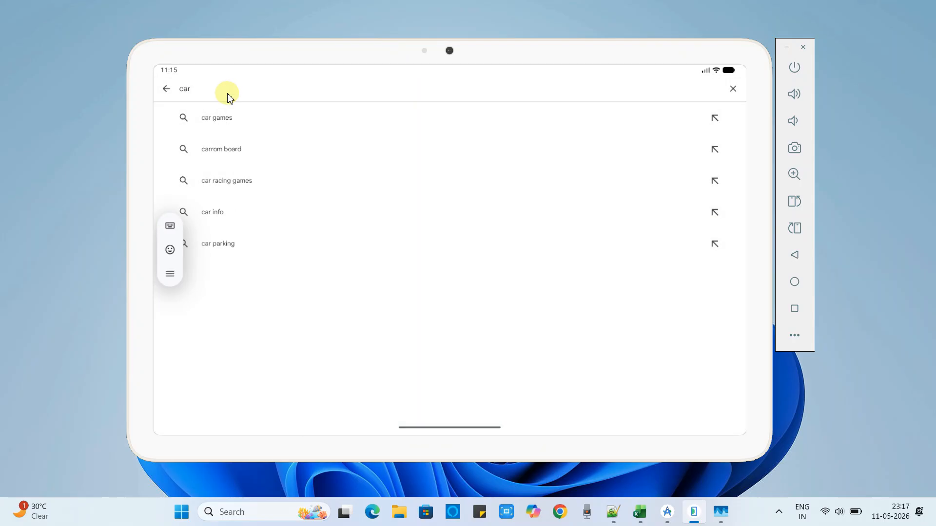
{"action": "left_click", "coordinate": [224, 120]}
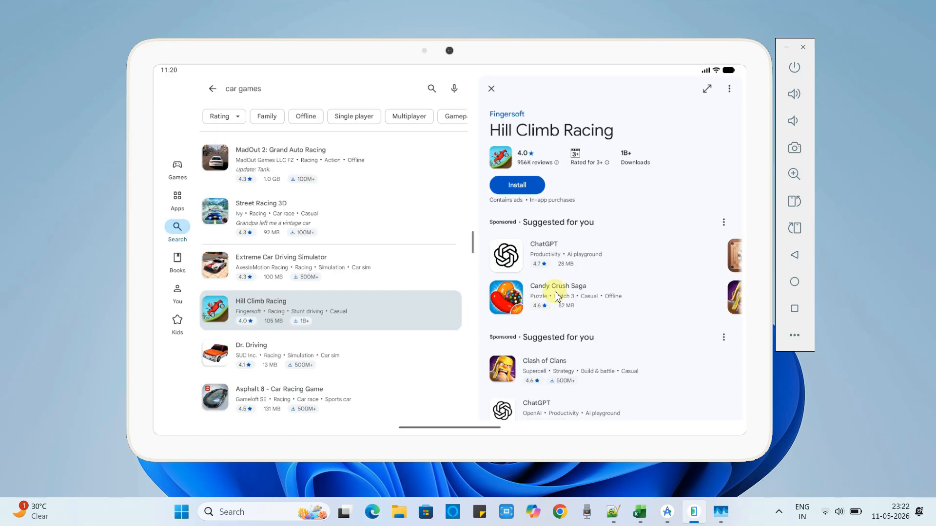
Install Candy Crush Saga from the apps suggested on the Hill Climb Racing page.
{"action": "left_click", "coordinate": [568, 296]}
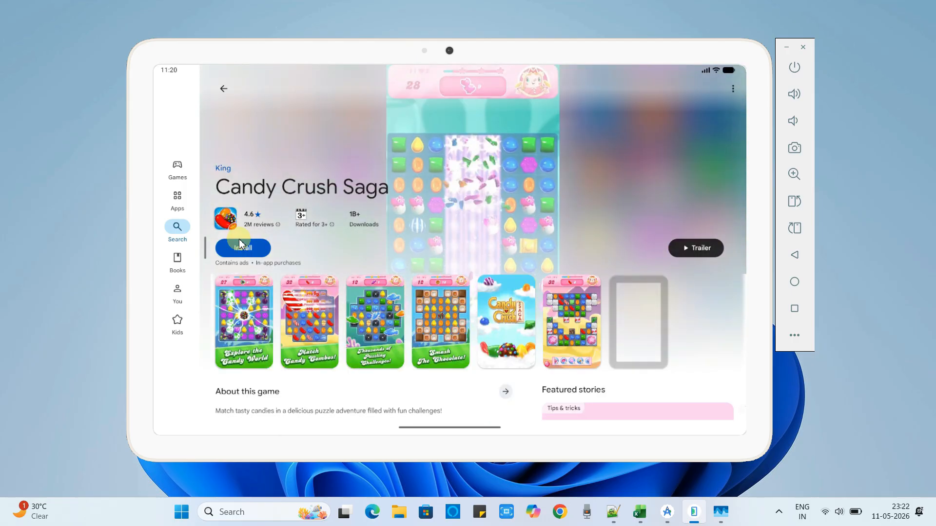
{"action": "left_click", "coordinate": [252, 252]}
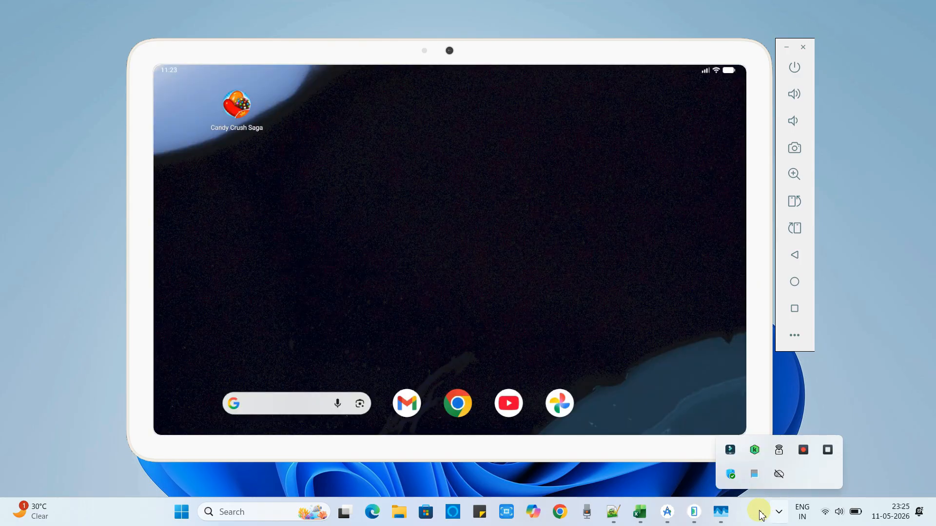
{"action": "left_click", "coordinate": [779, 512]}
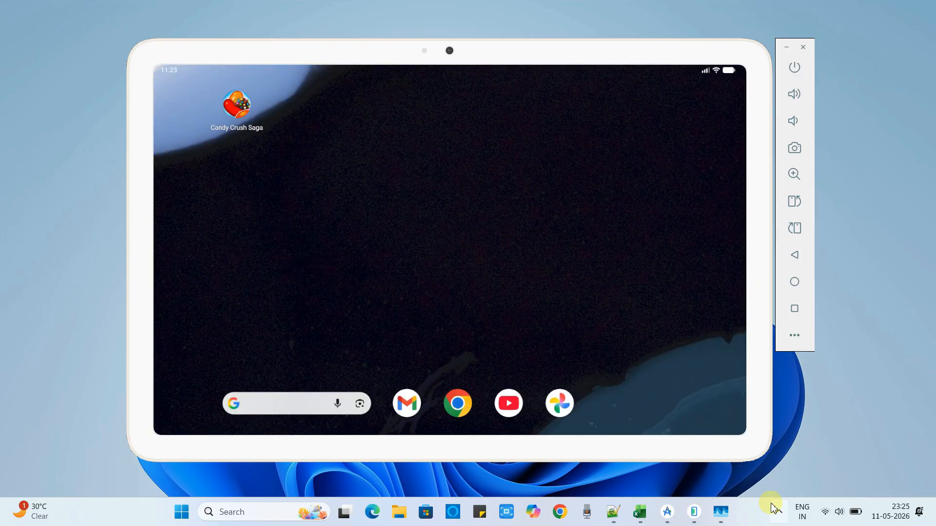
Launch Candy Crush Saga from the tablet's home screen and start playing.
{"action": "left_click", "coordinate": [244, 108]}
{"action": "left_click", "coordinate": [255, 130]}
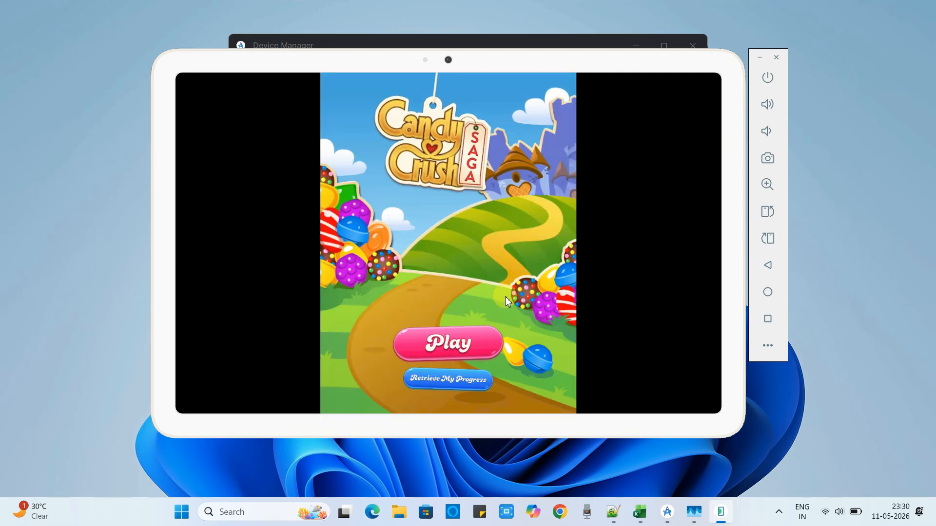
{"action": "left_click", "coordinate": [470, 344]}
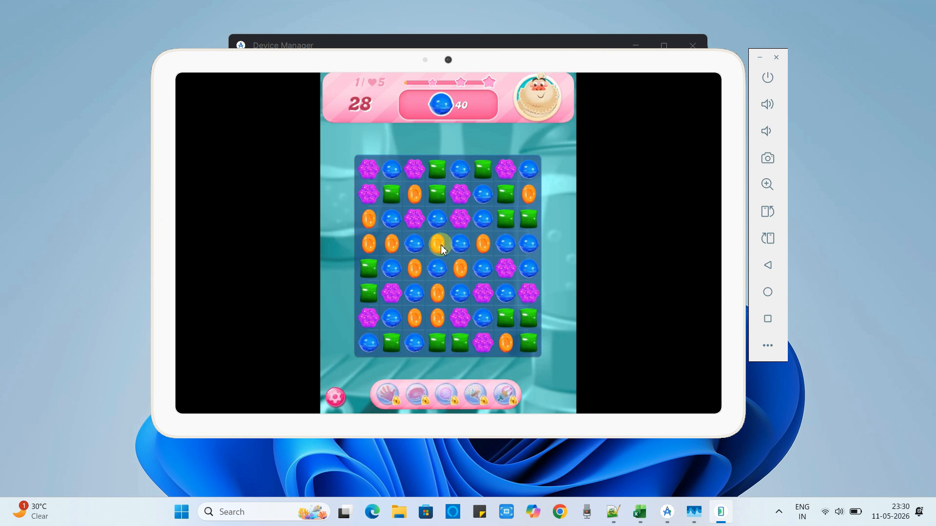
Play several moves on the Candy Crush Saga board, swapping neighbouring candies to form matches of three or more.
{"action": "left_click_drag", "start_coordinate": [430, 241], "coordinate": [347, 240]}
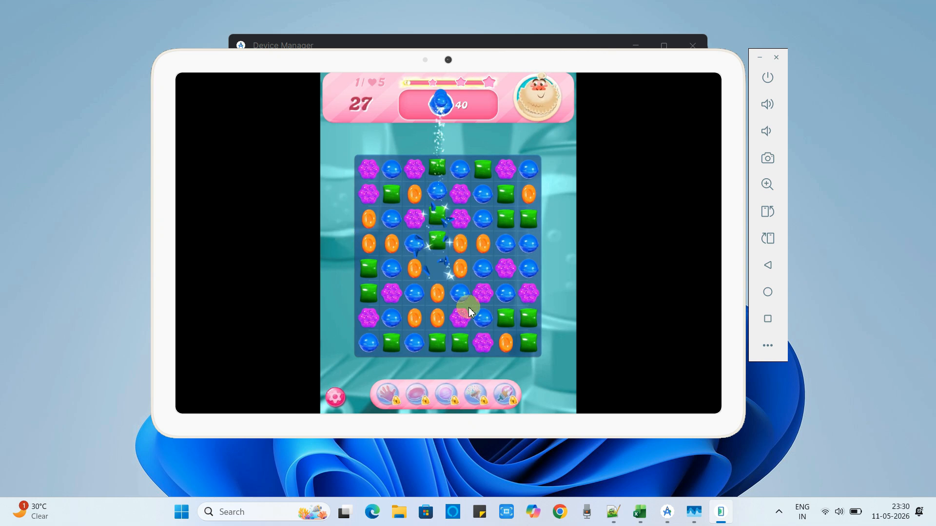
{"action": "left_click_drag", "start_coordinate": [439, 298], "coordinate": [405, 286]}
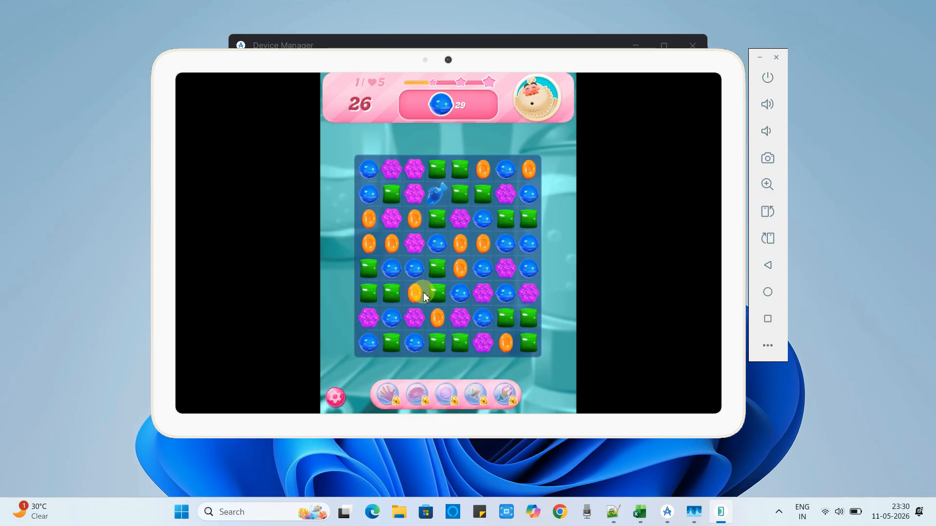
{"action": "left_click_drag", "start_coordinate": [419, 293], "coordinate": [437, 296]}
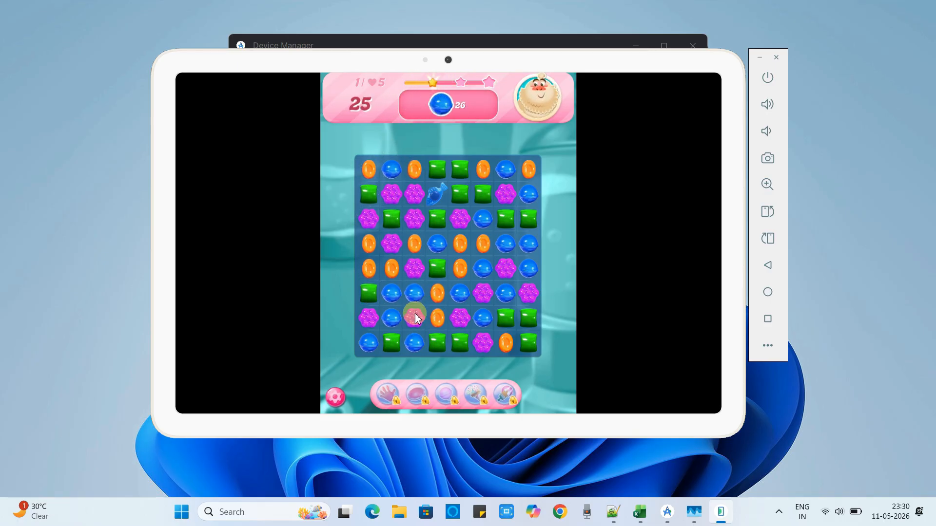
{"action": "left_click_drag", "start_coordinate": [415, 269], "coordinate": [415, 251]}
{"action": "left_click_drag", "start_coordinate": [417, 319], "coordinate": [416, 344]}
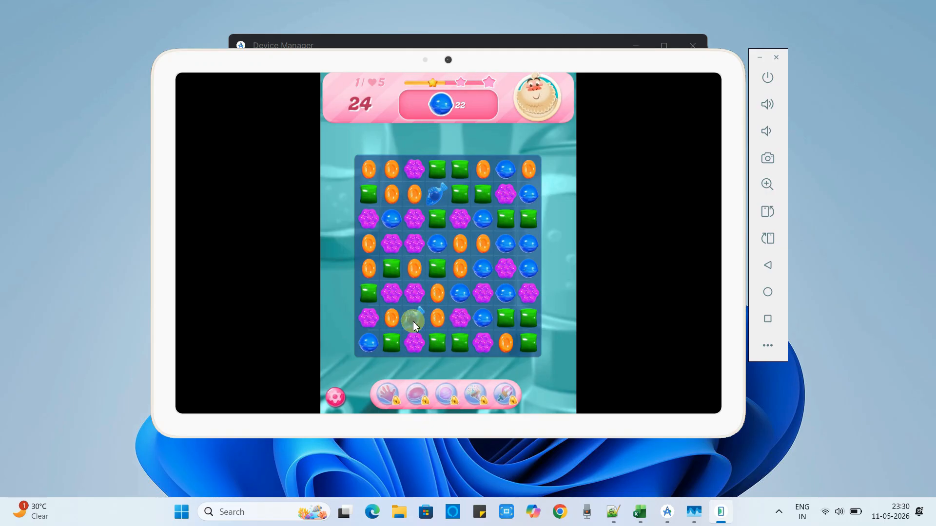
{"action": "left_click_drag", "start_coordinate": [460, 269], "coordinate": [430, 269]}
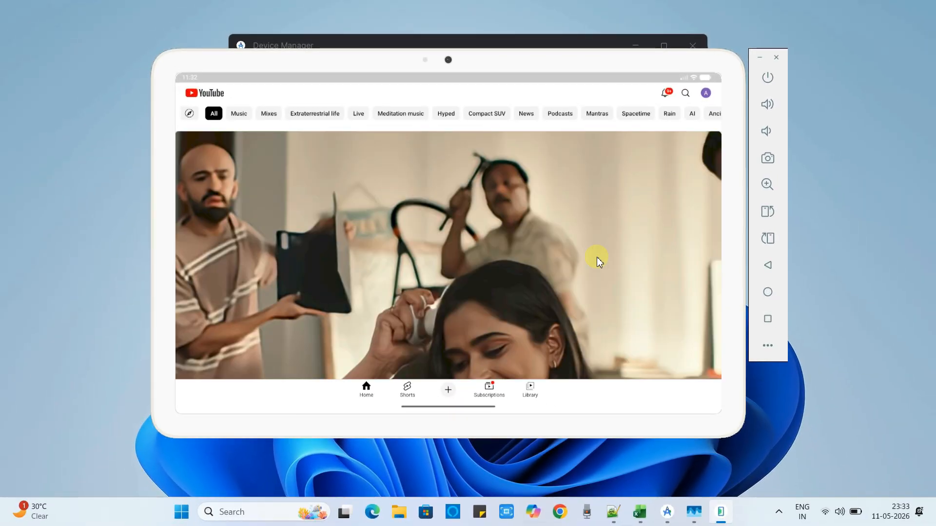
Search YouTube for "cool it help" and play the video "How to install and setup Google Antigravity IDE on Windows 11".
{"action": "left_click", "coordinate": [686, 94]}
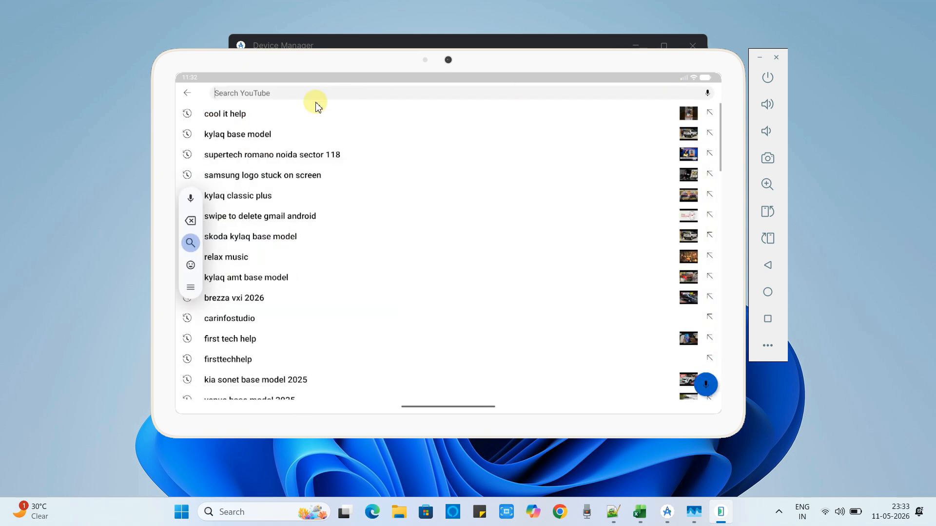
{"action": "left_click", "coordinate": [237, 117]}
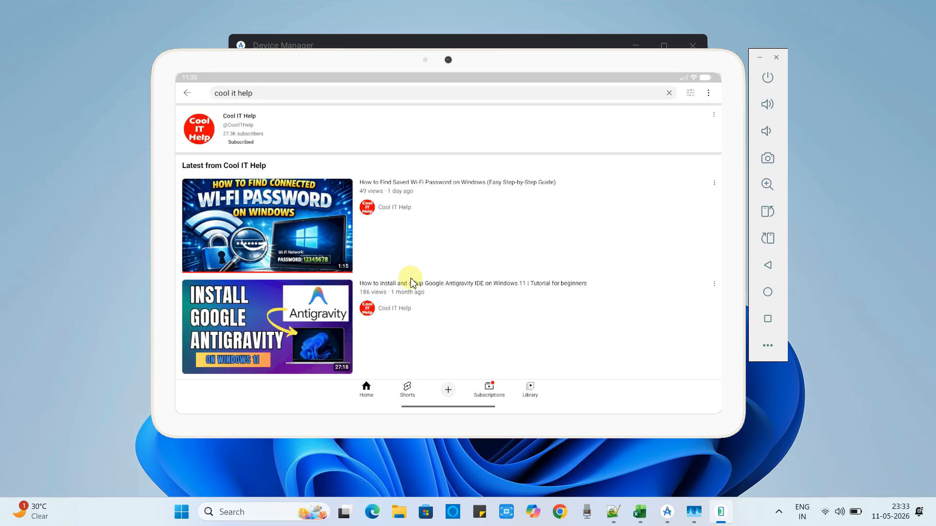
{"action": "scroll", "coordinate": [389, 311], "scroll_direction": "down", "scroll_amount": 5}
{"action": "scroll", "coordinate": [310, 203], "scroll_direction": "up", "scroll_amount": 5}
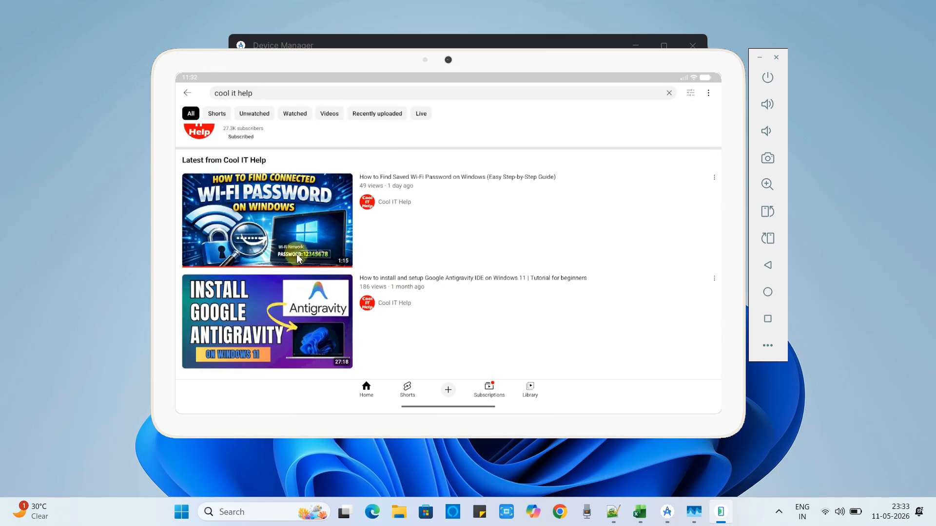
{"action": "left_click", "coordinate": [300, 309]}
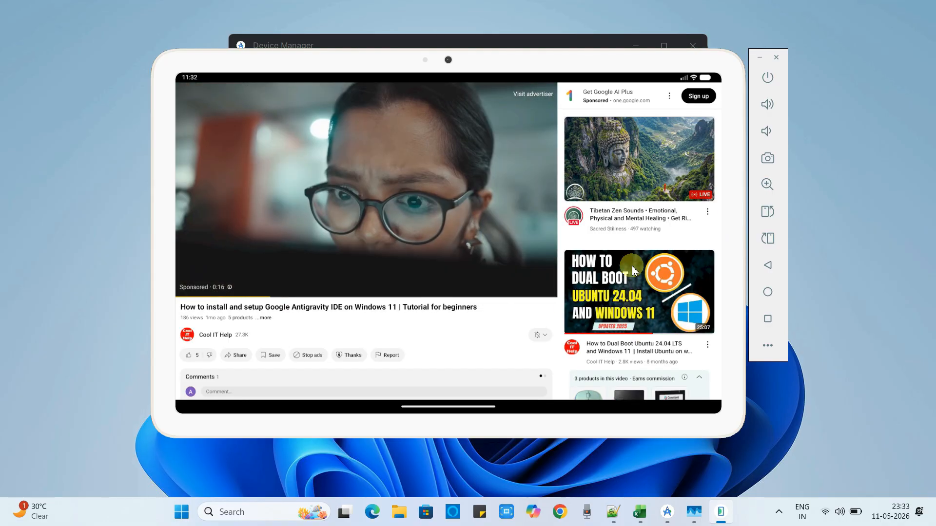
Browse the related videos beside the player and skip the advertisement to watch the Antigravity tutorial.
{"action": "scroll", "coordinate": [662, 347], "scroll_direction": "down", "scroll_amount": 2}
{"action": "left_click_drag", "start_coordinate": [659, 343], "coordinate": [667, 190]}
{"action": "left_click_drag", "start_coordinate": [667, 341], "coordinate": [657, 425]}
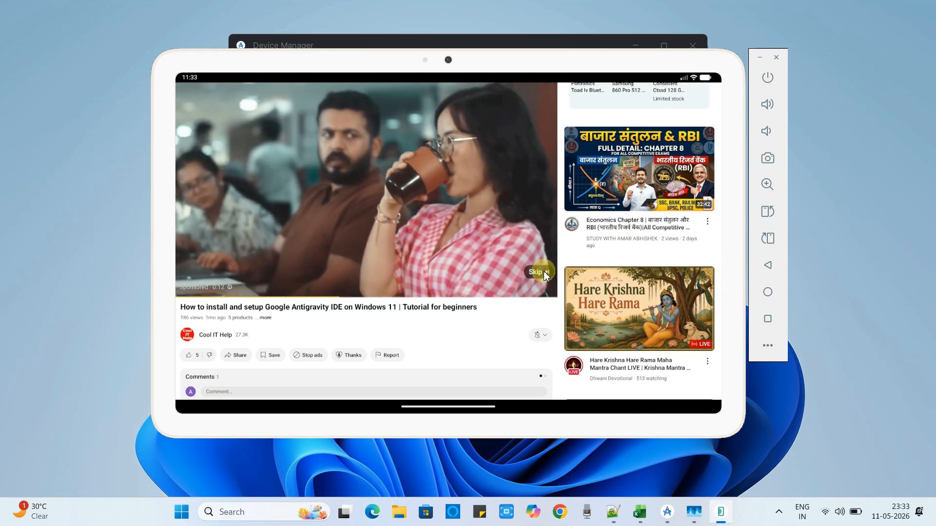
{"action": "left_click", "coordinate": [542, 271]}
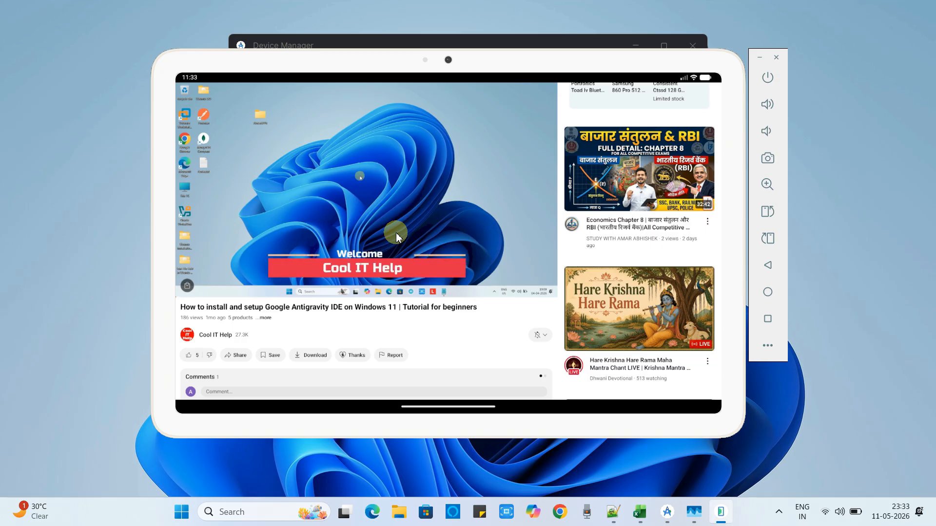